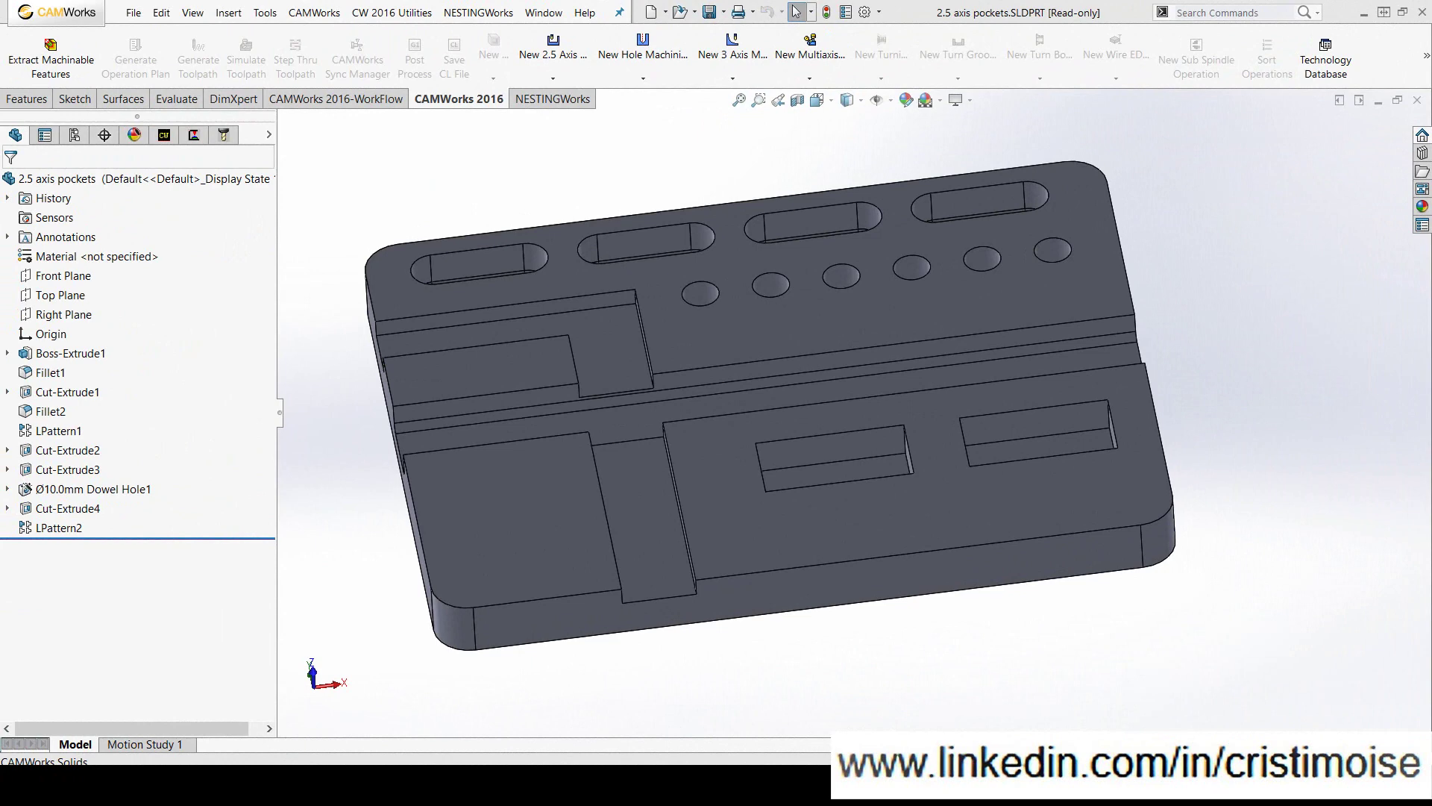
Step: Extract machinable features into Mill Part Setup4: hole group, obround and rectangular pockets, irregular and rectangular slots
mouse_move(597, 472)
middle_mouse_down()
mouse_move(607, 463)
mouse_move(575, 505)
mouse_move(630, 480)
mouse_move(597, 480)
middle_mouse_up()
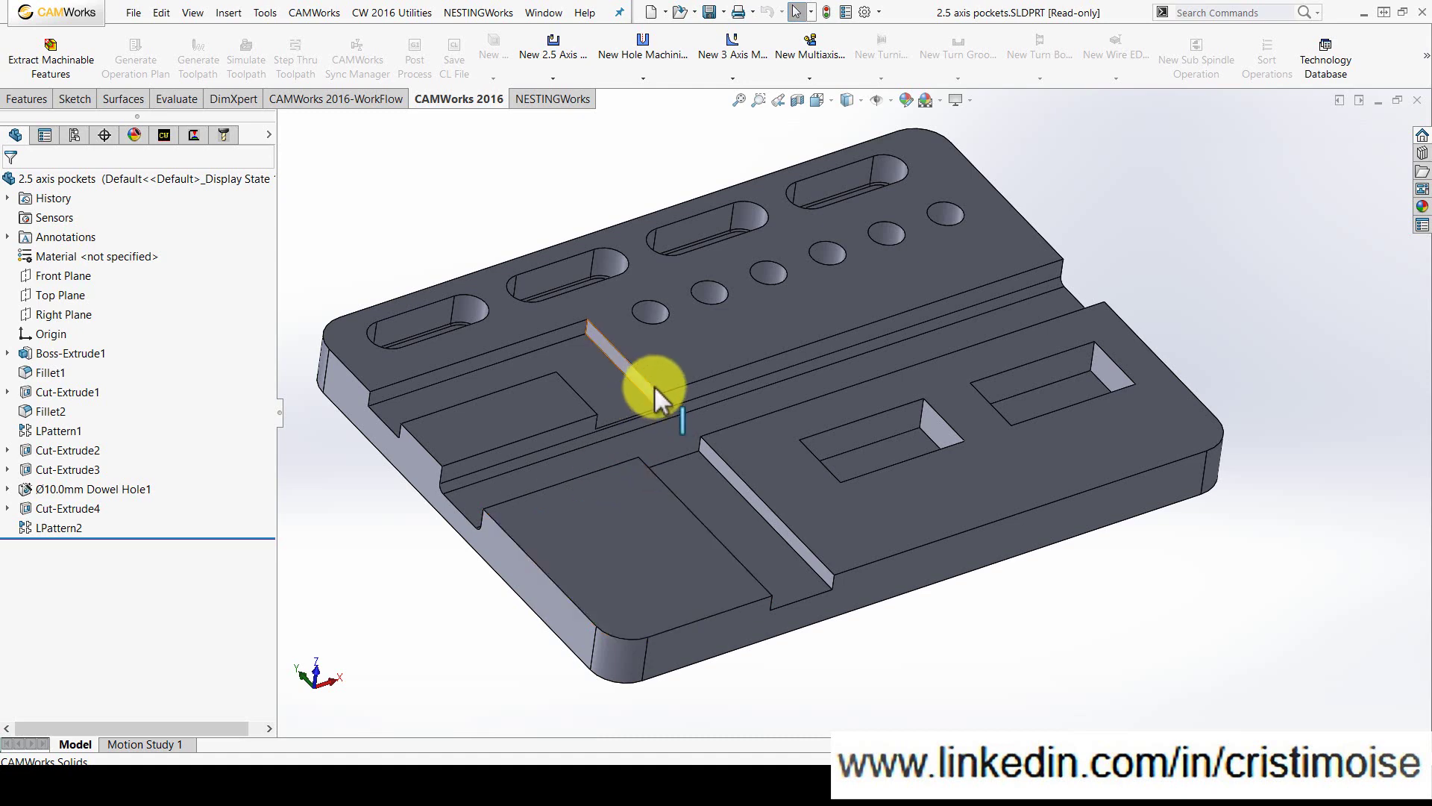
mouse_move(672, 521)
left_mouse_down()
mouse_move(680, 446)
mouse_move(697, 502)
mouse_move(656, 505)
left_mouse_up()
left_click(164, 134)
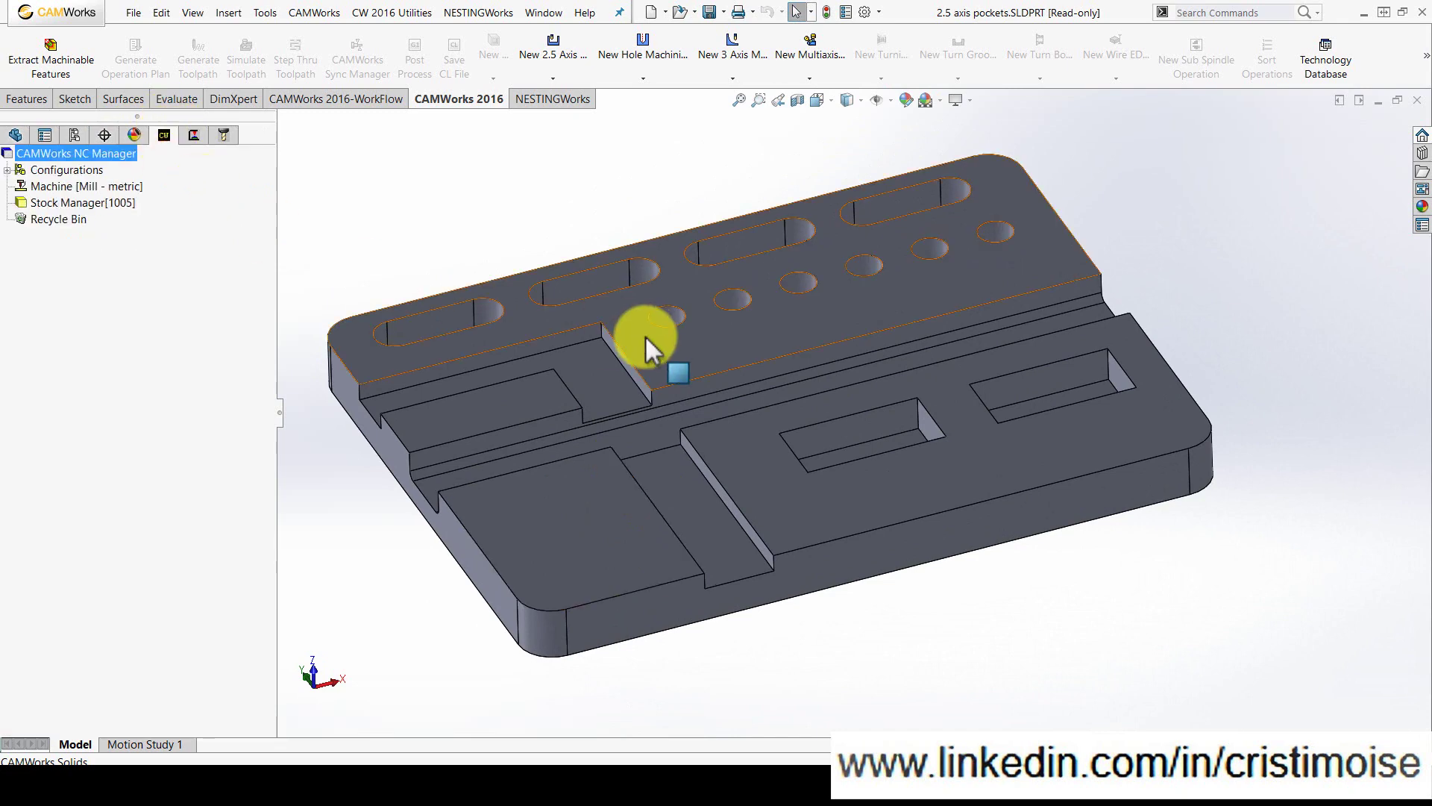
left_click_drag(649, 346, 608, 346)
left_click(78, 81)
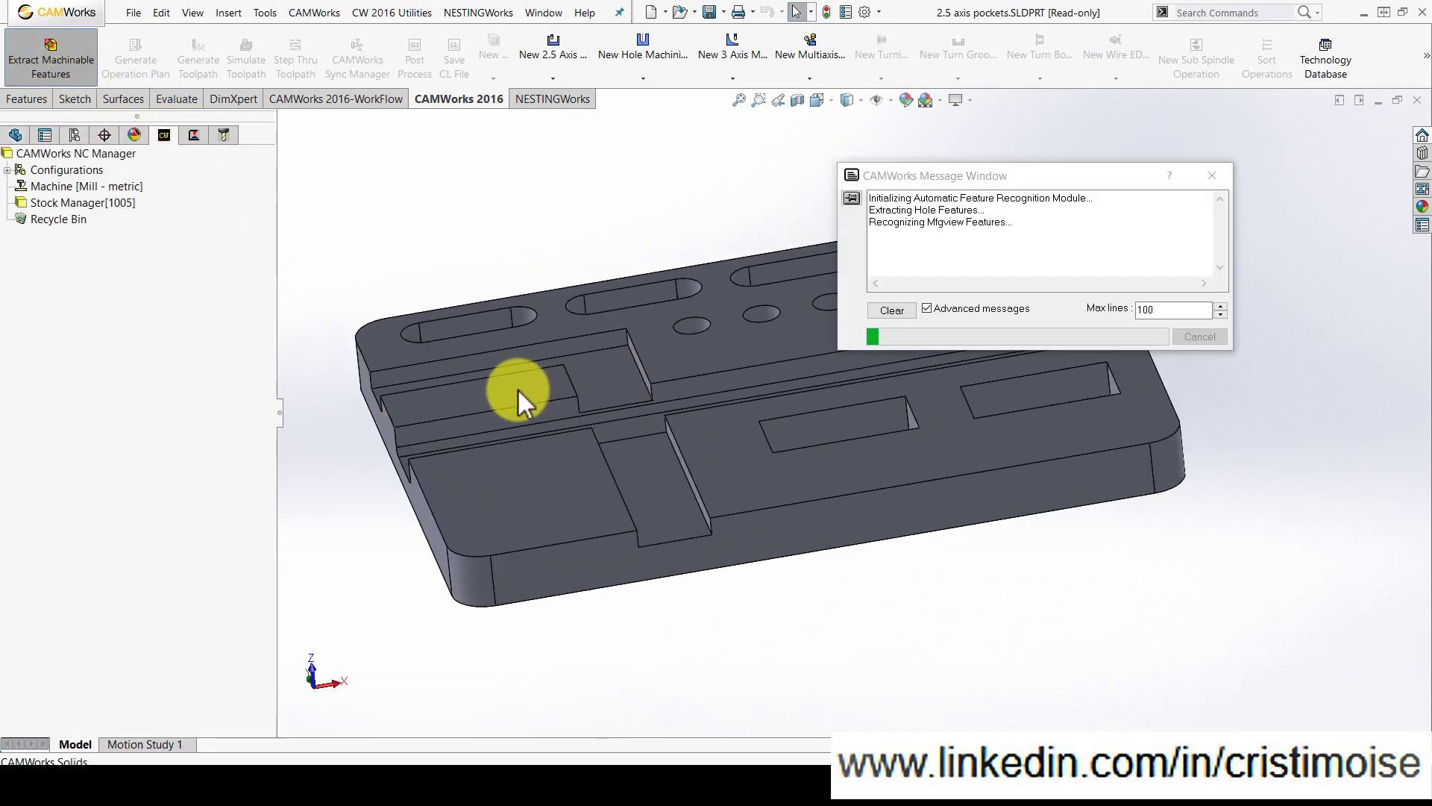
middle_click_drag(518, 377, 597, 432)
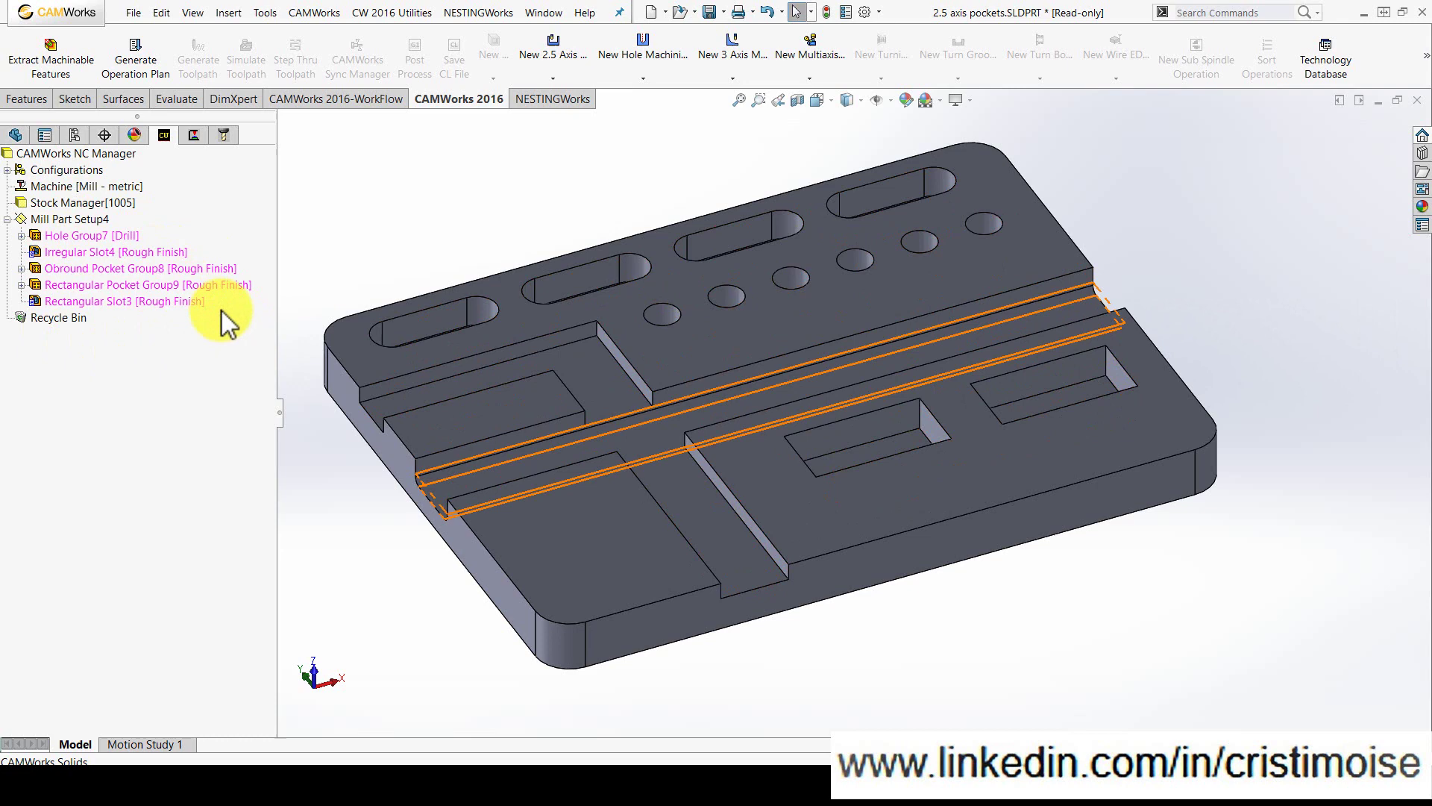
Step: Generate the drill, rough and contour mill operation plan and display the Rough Mill1 toolpath
left_click(133, 68)
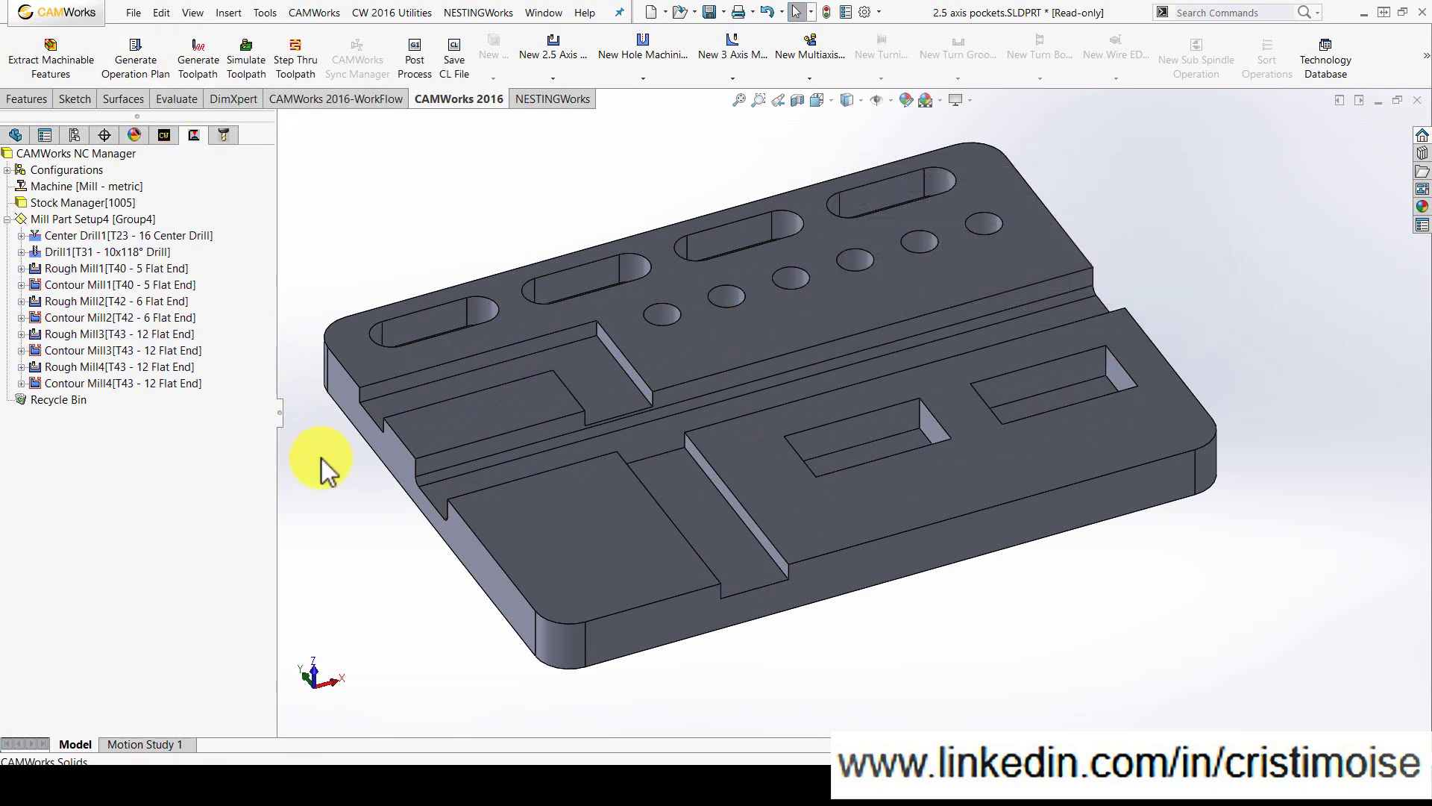
middle_click_drag(321, 459, 576, 515)
left_click(135, 270)
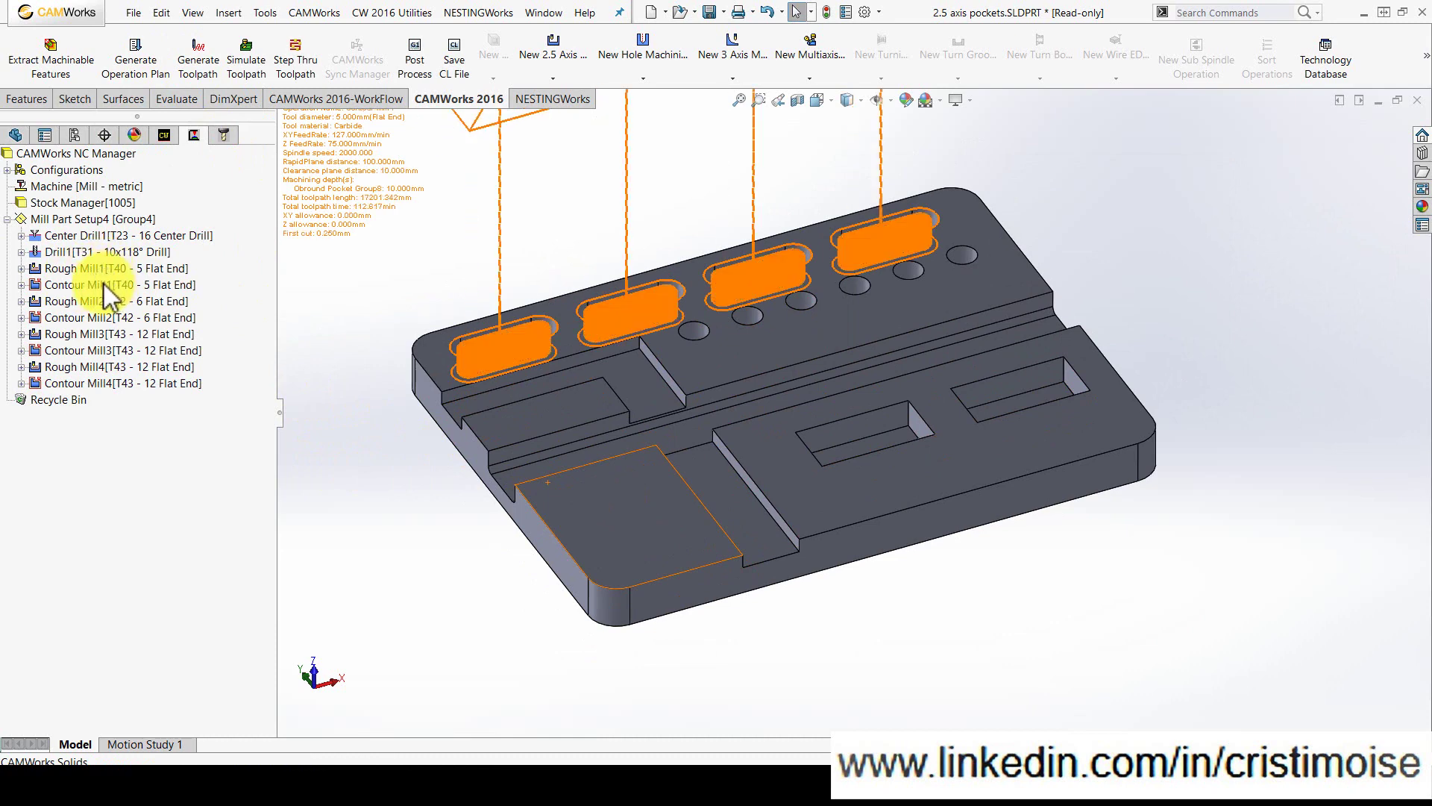
Step: Link Contour Mill2, Mill3 and Mill4 to Contour Mill1 on the shared T40 5 flat end tool
right_click(116, 285)
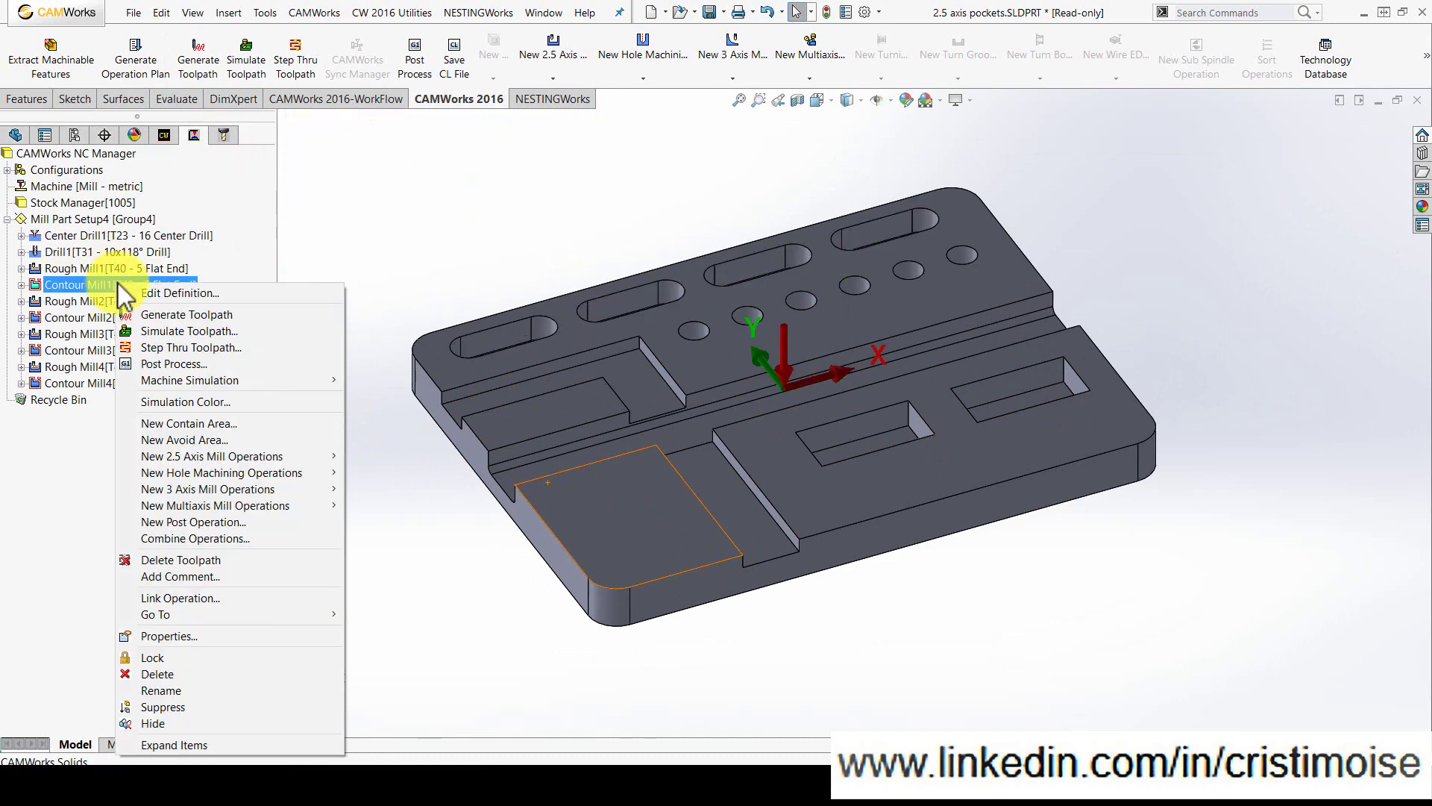
left_click(217, 597)
left_click(601, 331)
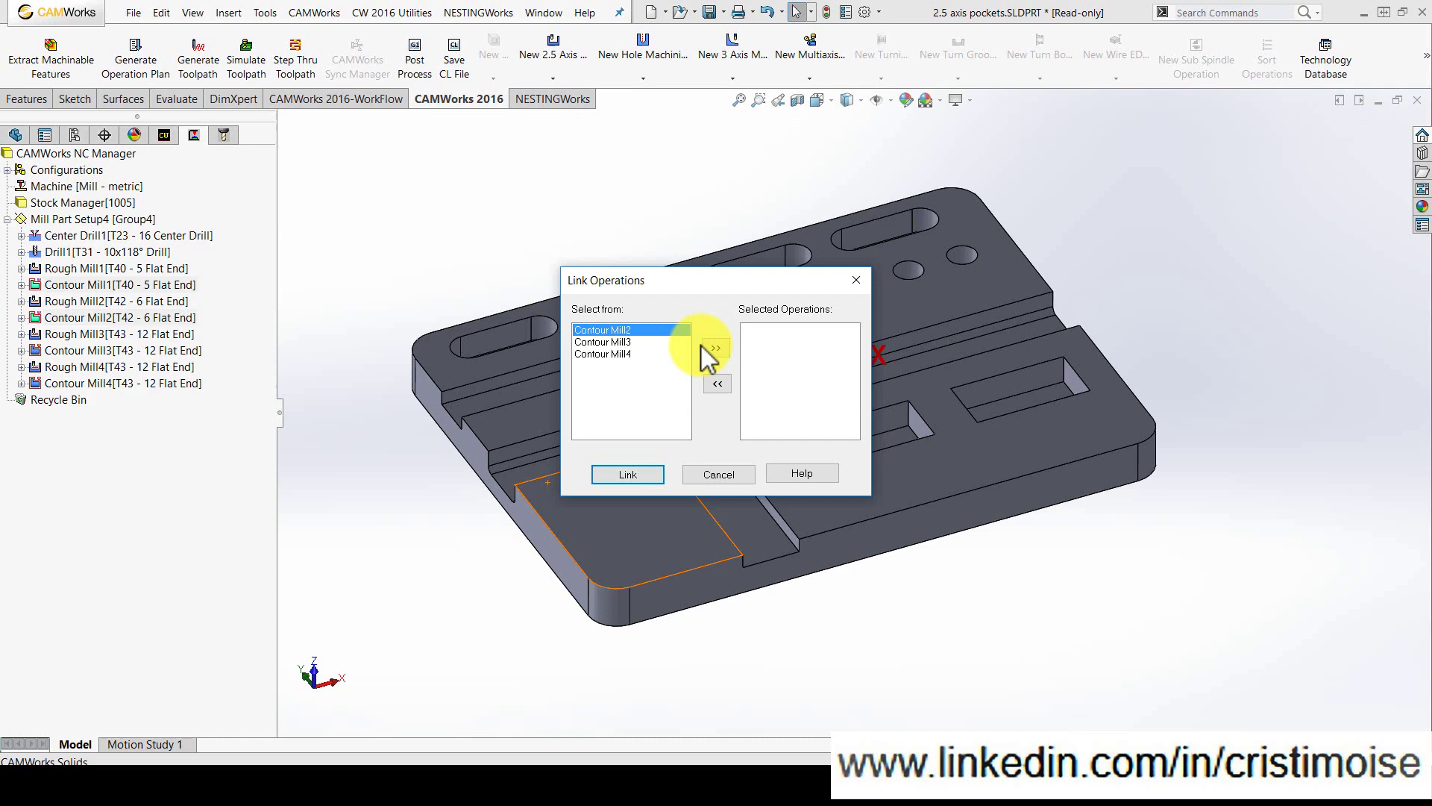
left_click(716, 349)
left_click(607, 330)
left_click(715, 349)
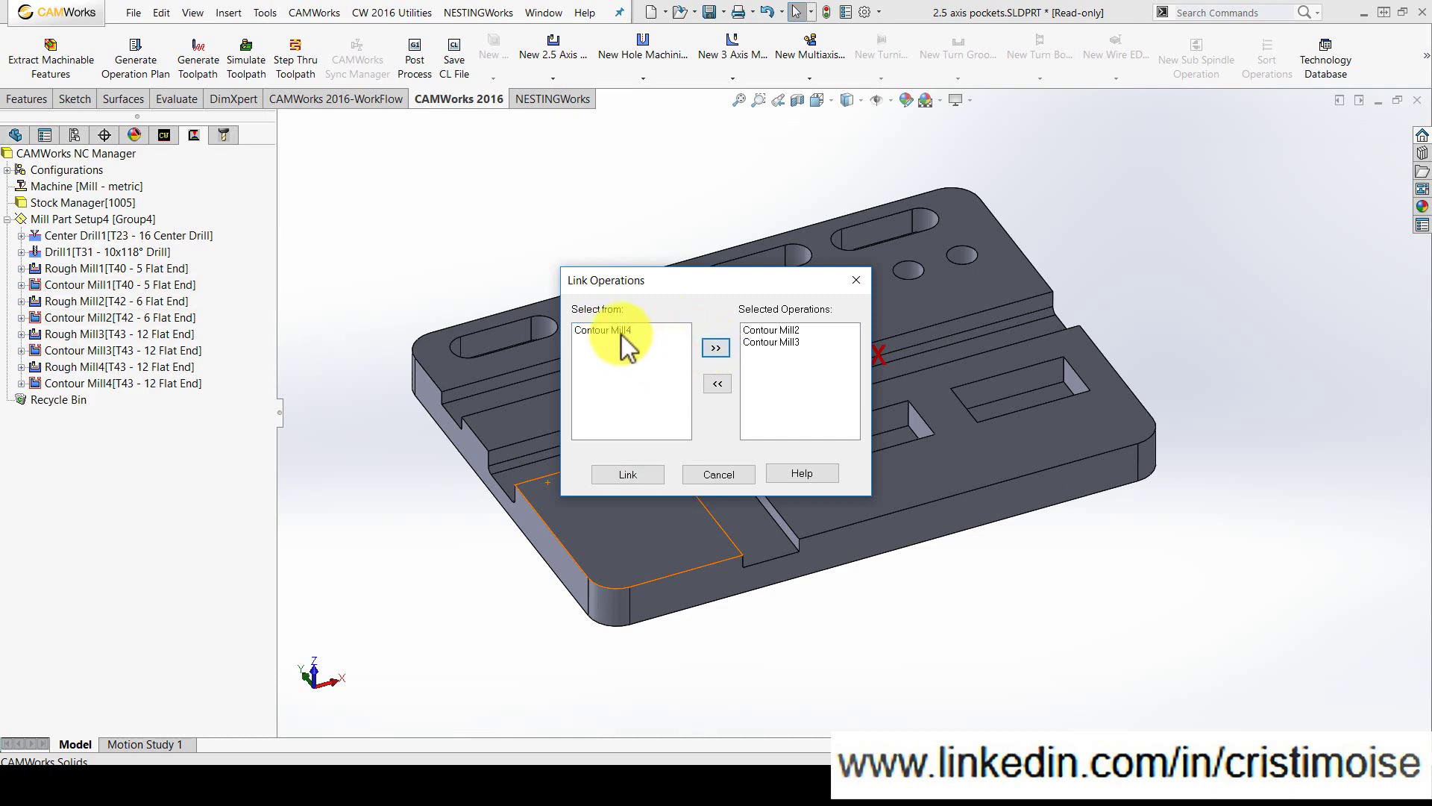
left_click(621, 332)
left_click(717, 349)
left_click(634, 475)
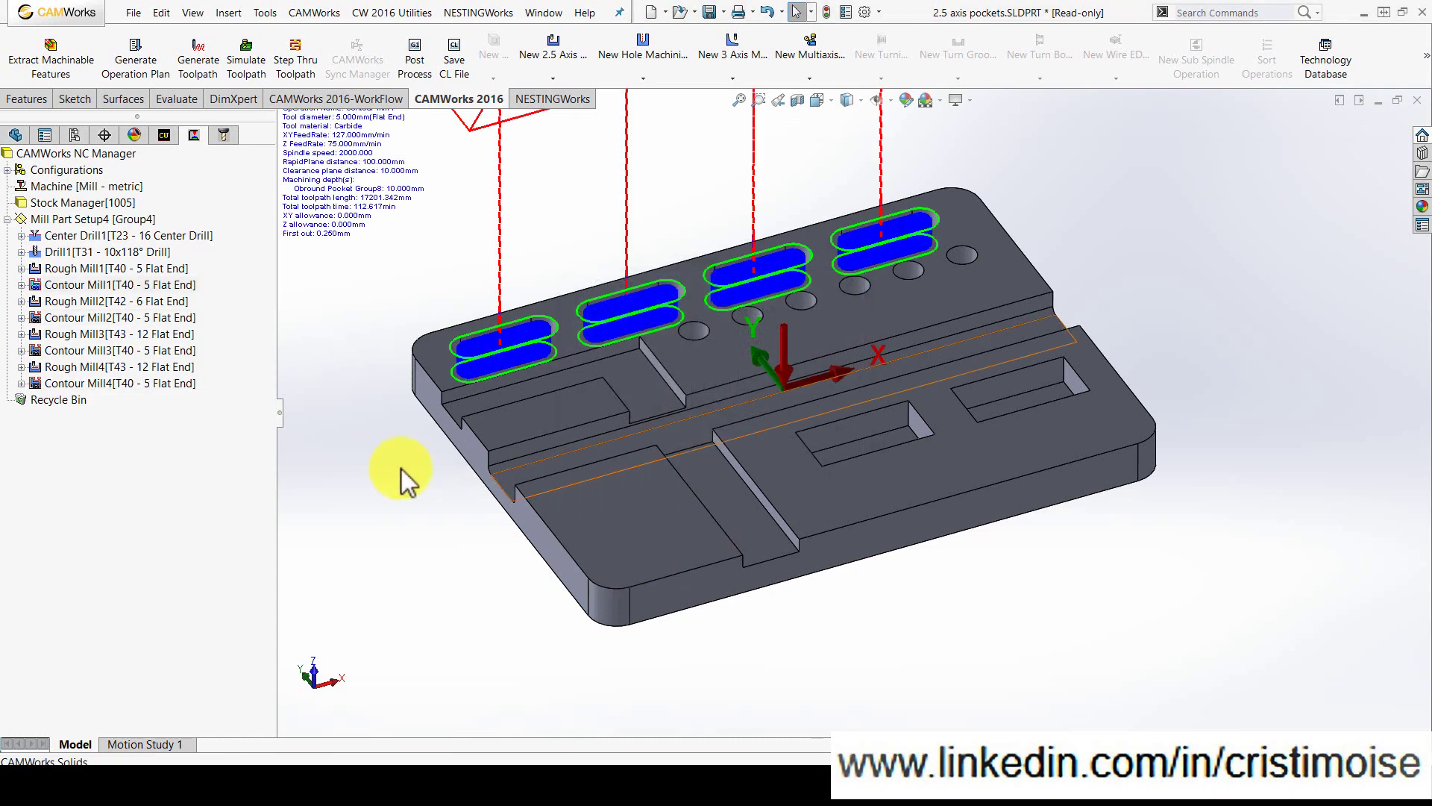
Step: Combine the contour mill operations into one Contour Mill1, leaving seven operations, and select it
right_click(91, 155)
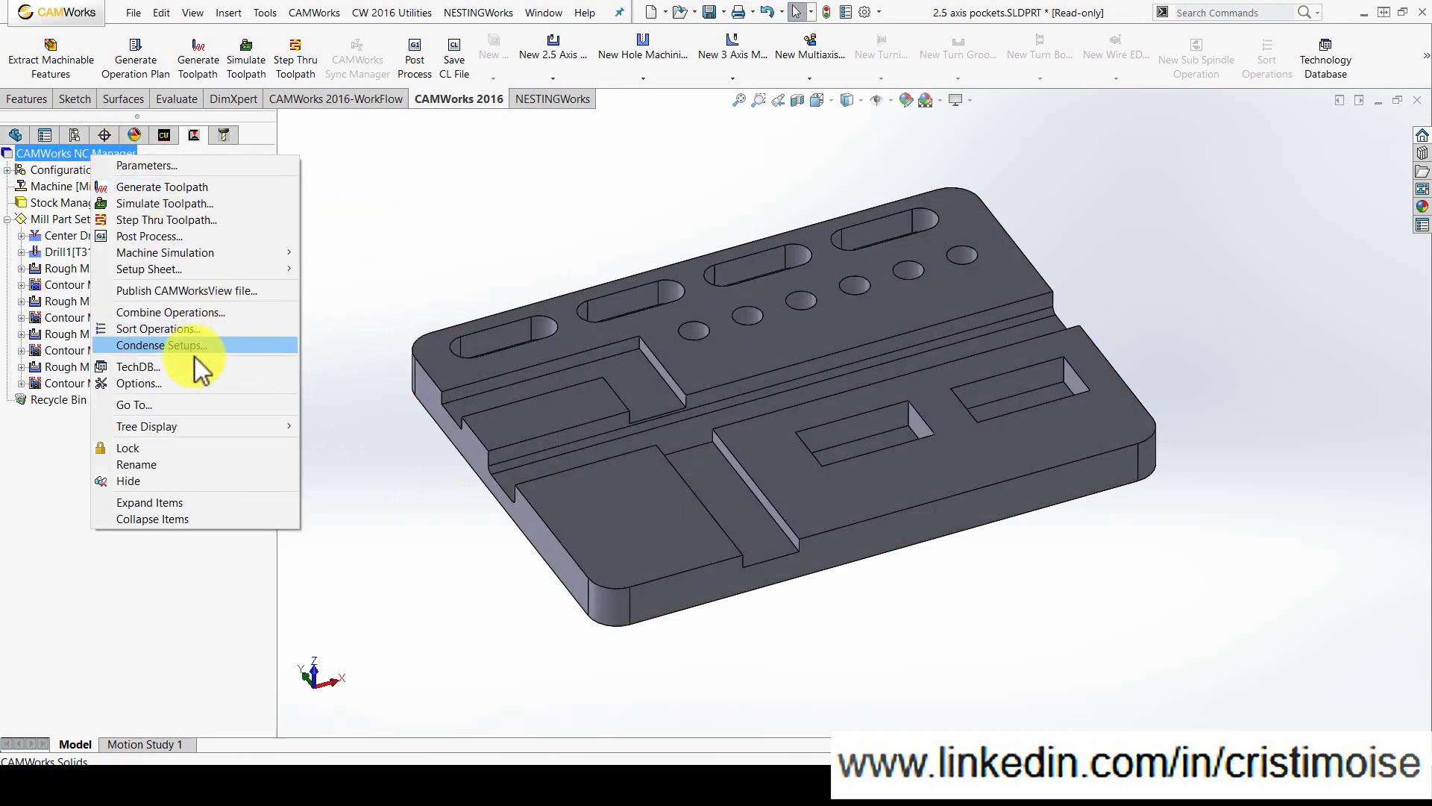
left_click(190, 313)
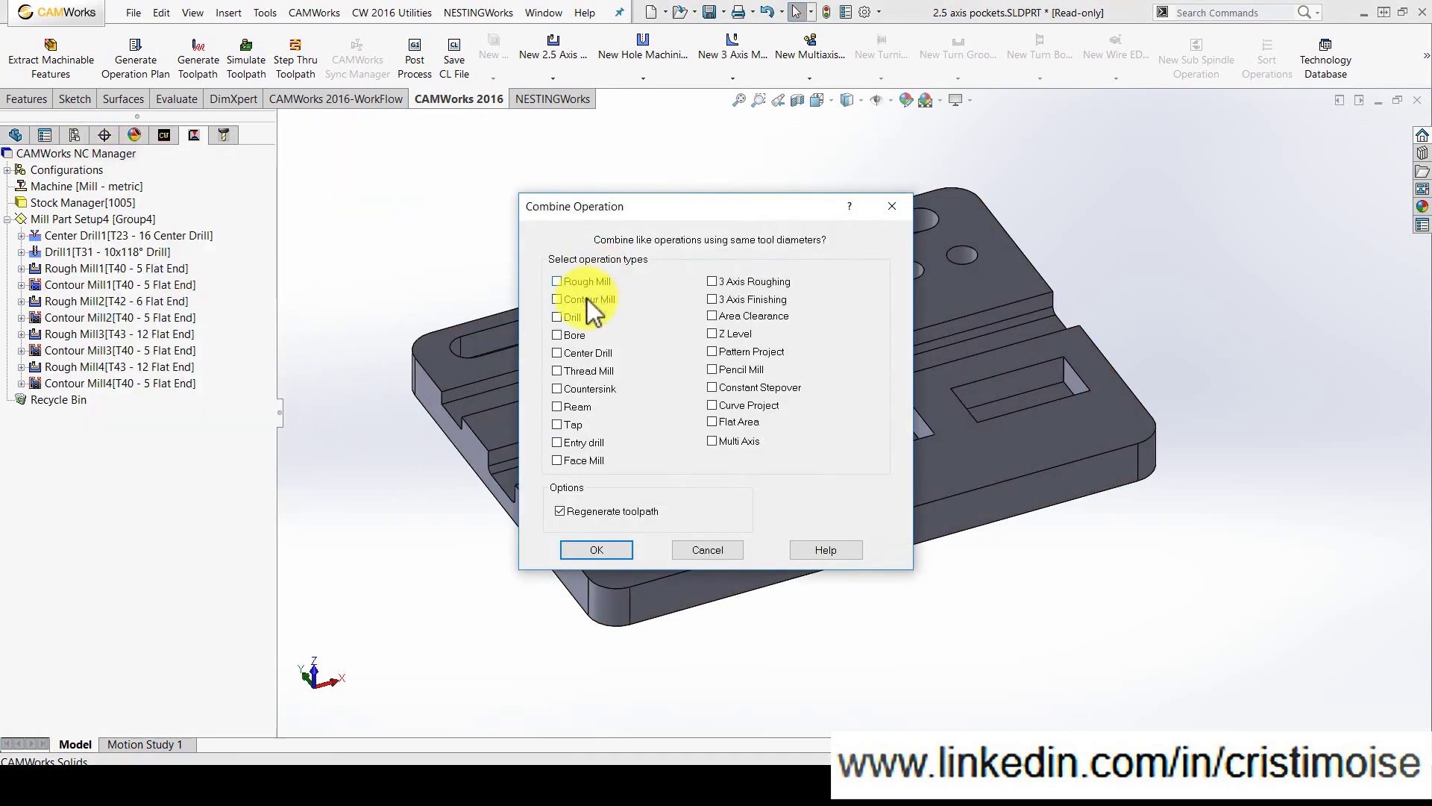
left_click(610, 556)
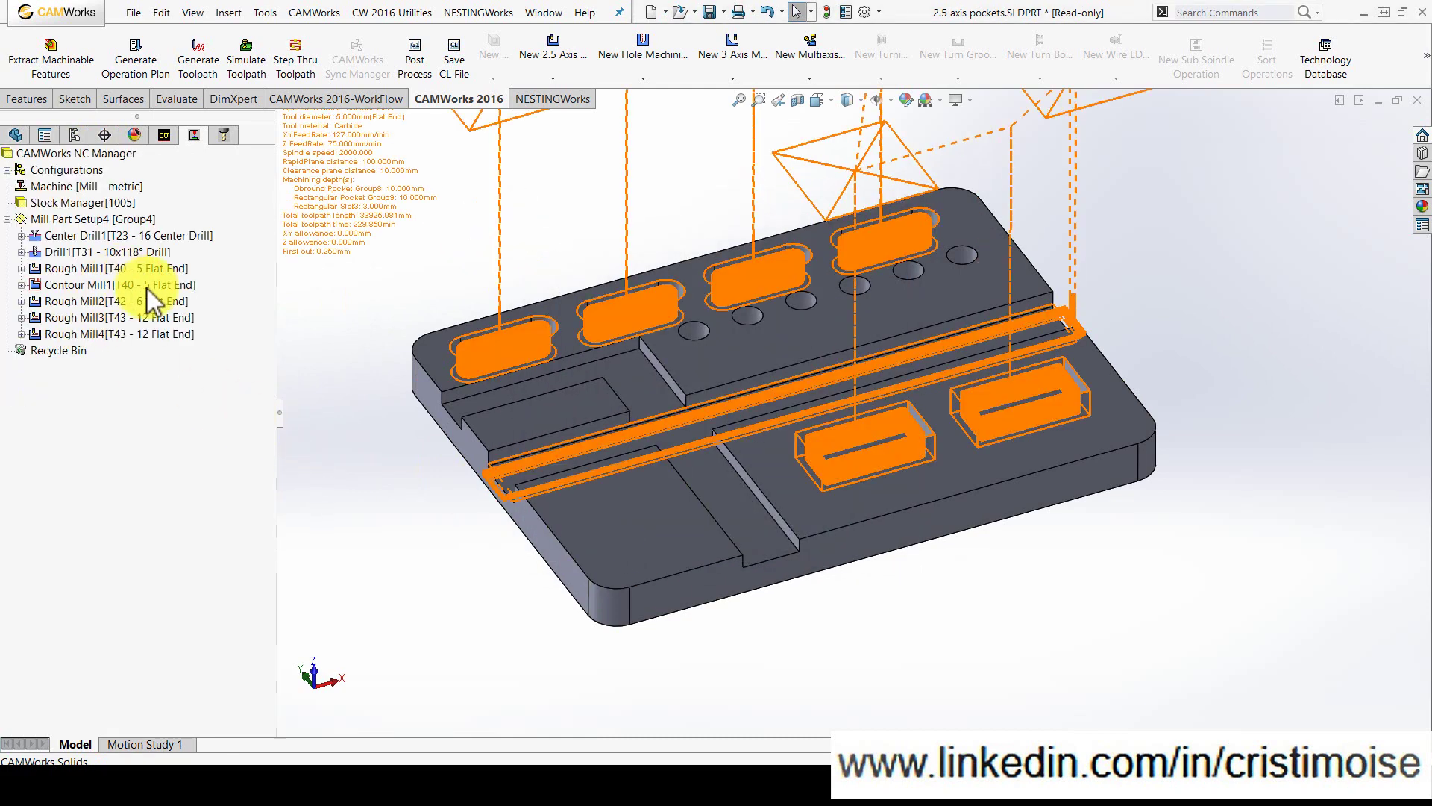
left_click(128, 289)
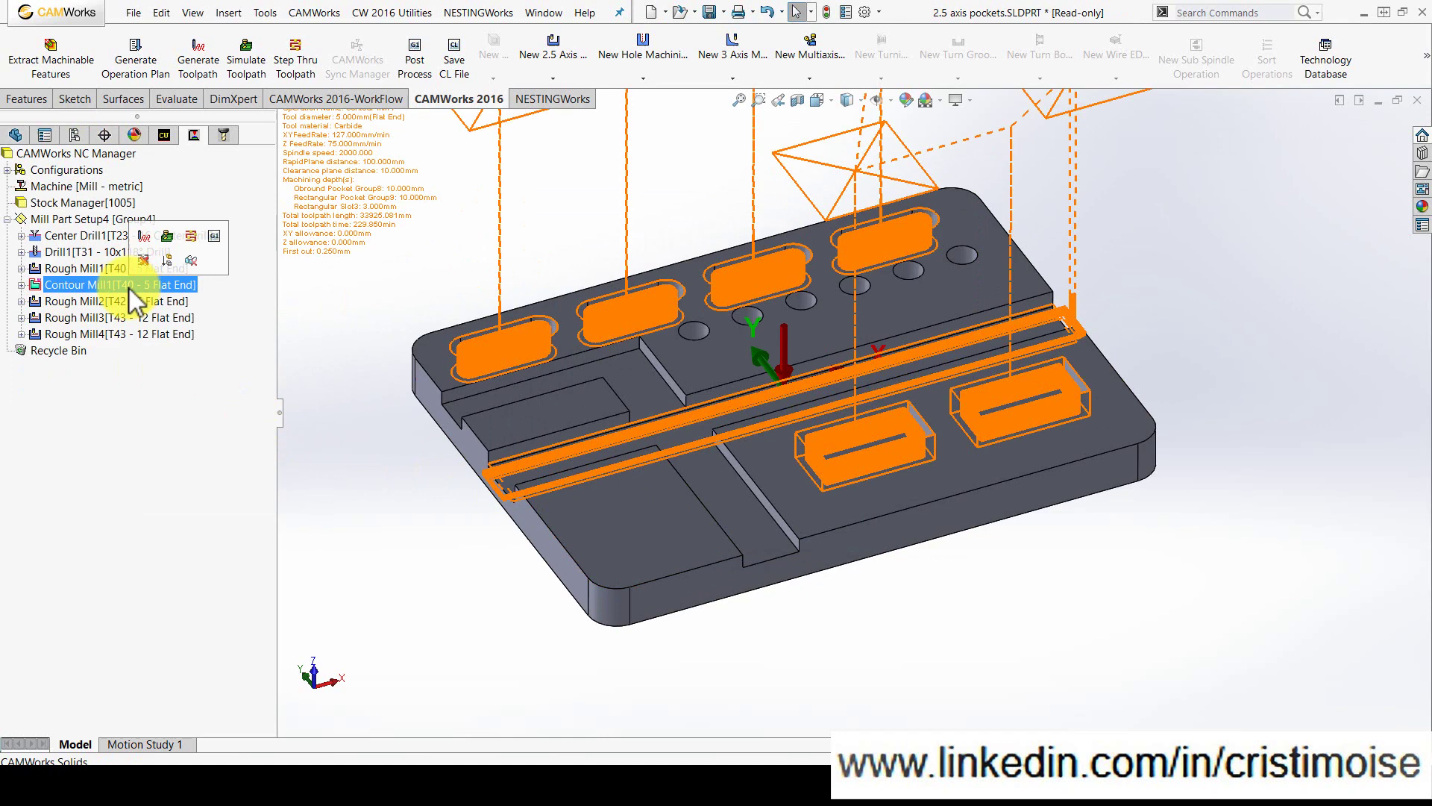
Step: Open Contour Mill1's operation parameters and inspect its current toolpaths
right_click(128, 289)
left_click(146, 297)
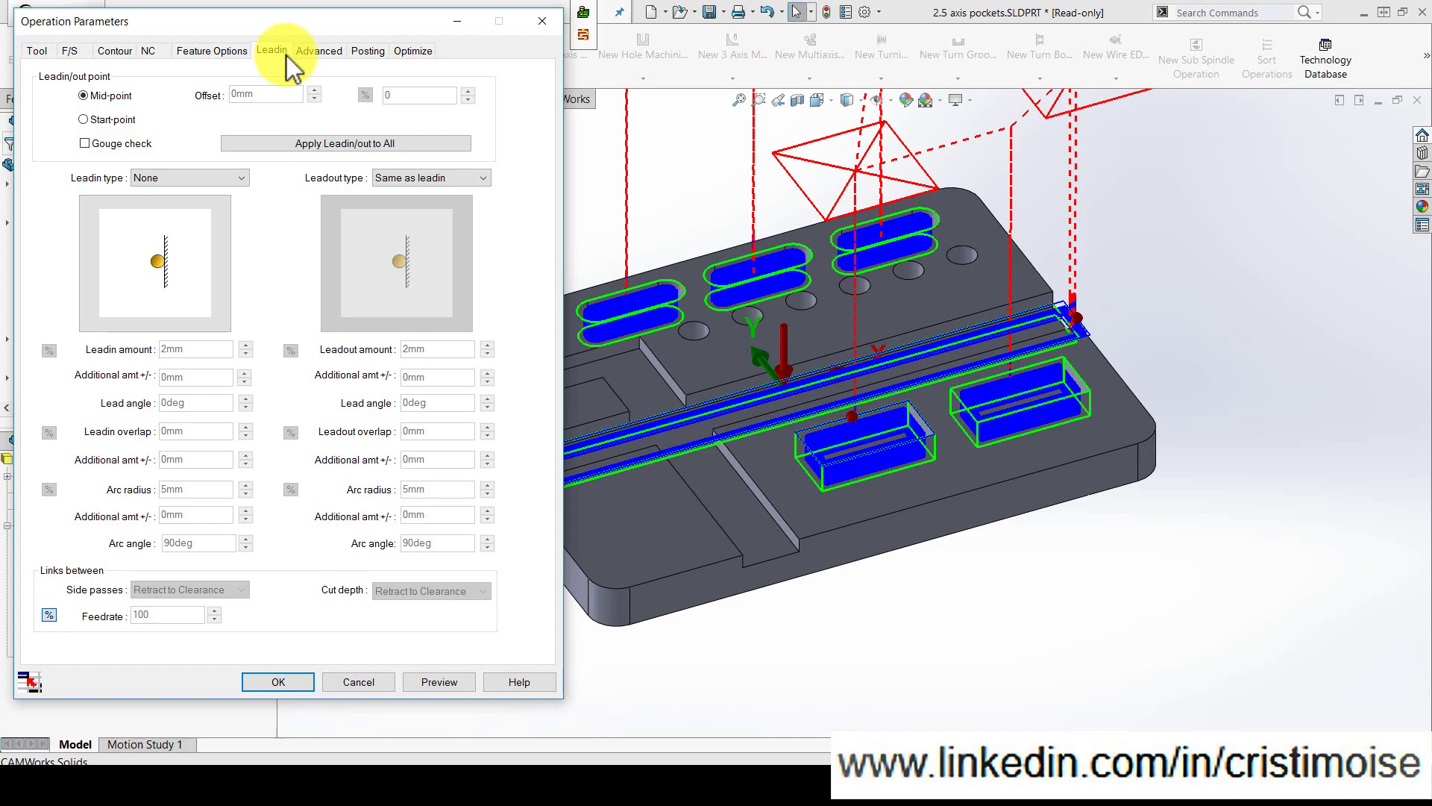
middle_click_drag(799, 240, 783, 368)
scroll(795, 364, "down", 3)
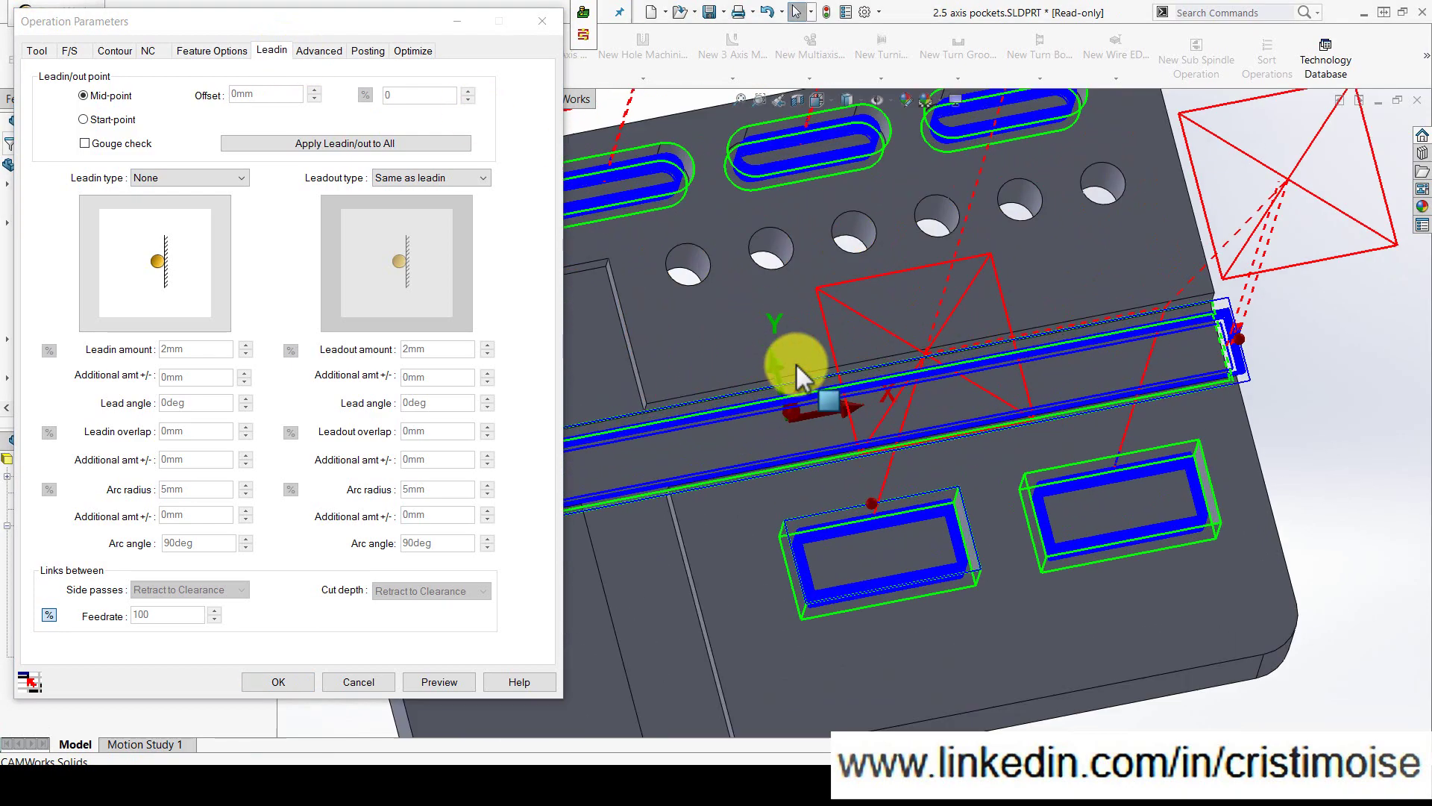
scroll(857, 526, "down", 3)
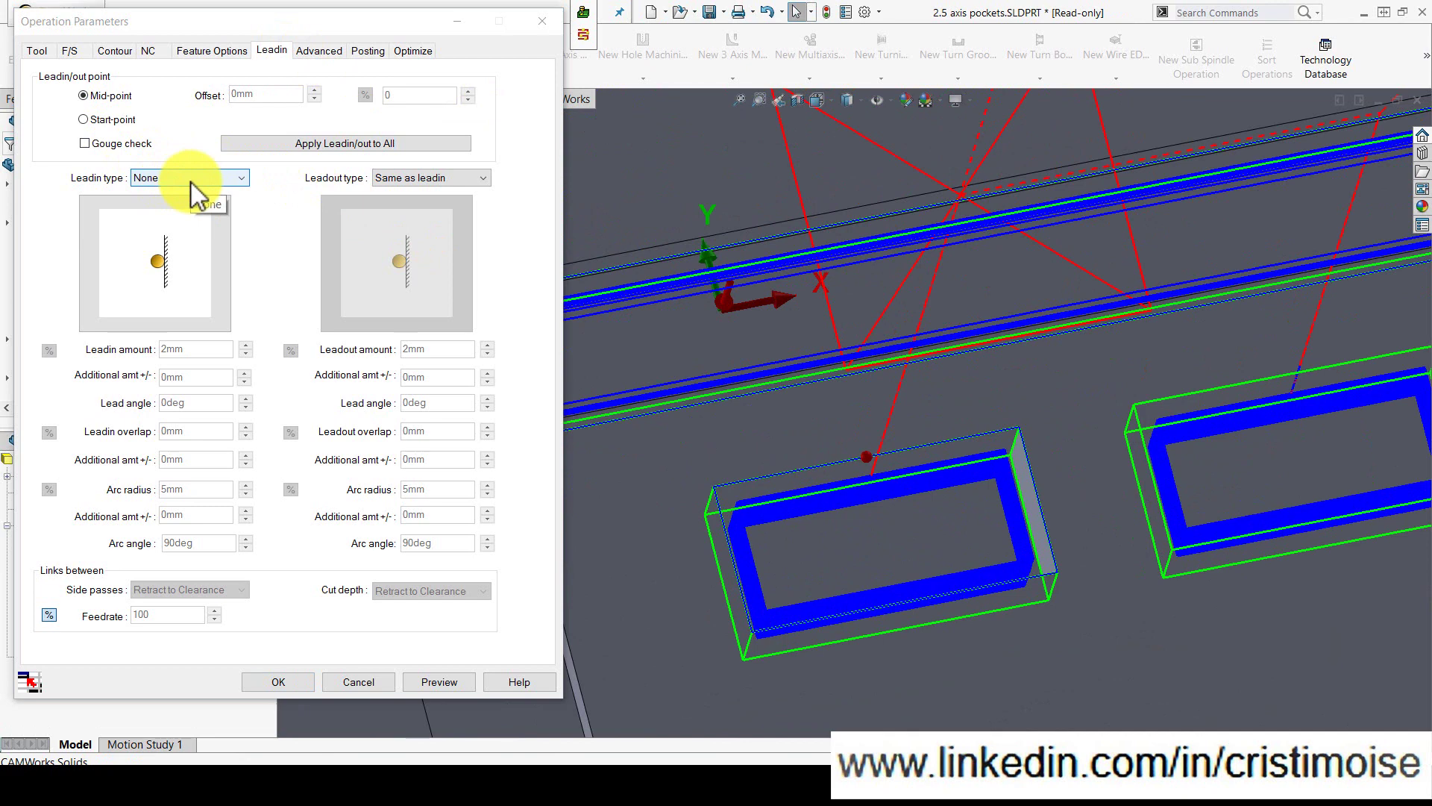
scroll(990, 438, "up", 5)
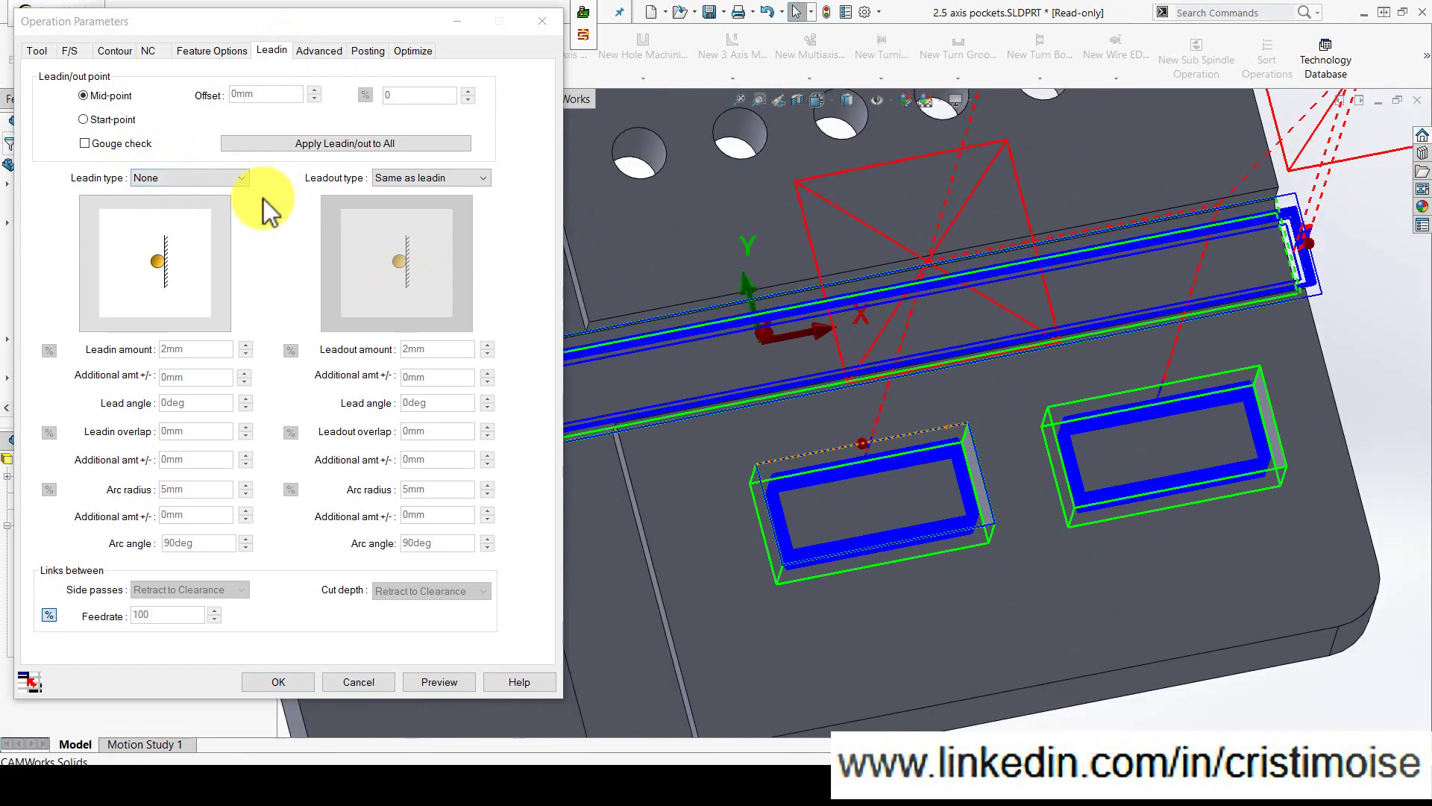
Step: Enable gouge checking, set a Perpendicular leadin, preview the toolpath and apply the change
left_click(124, 144)
left_click(187, 178)
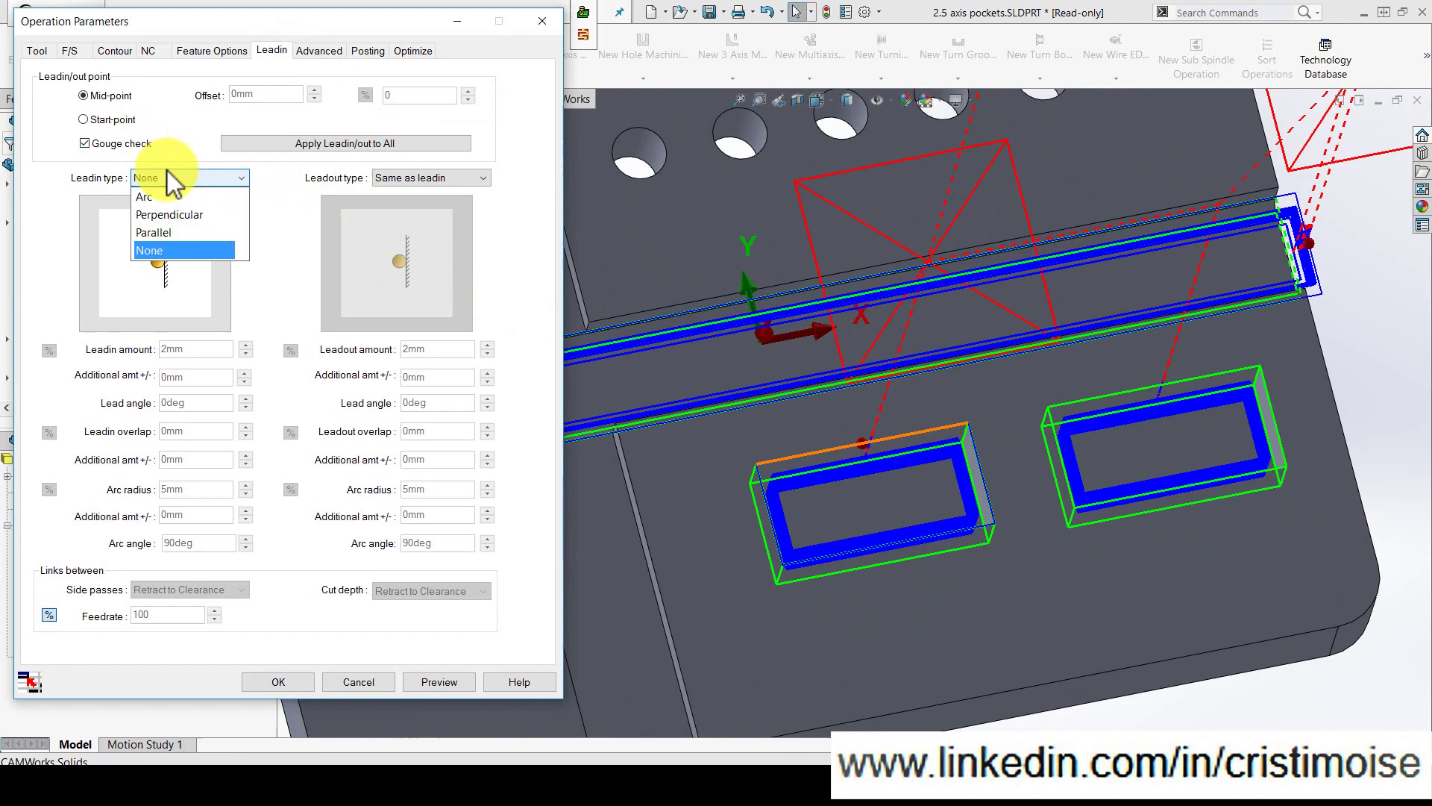
left_click(169, 215)
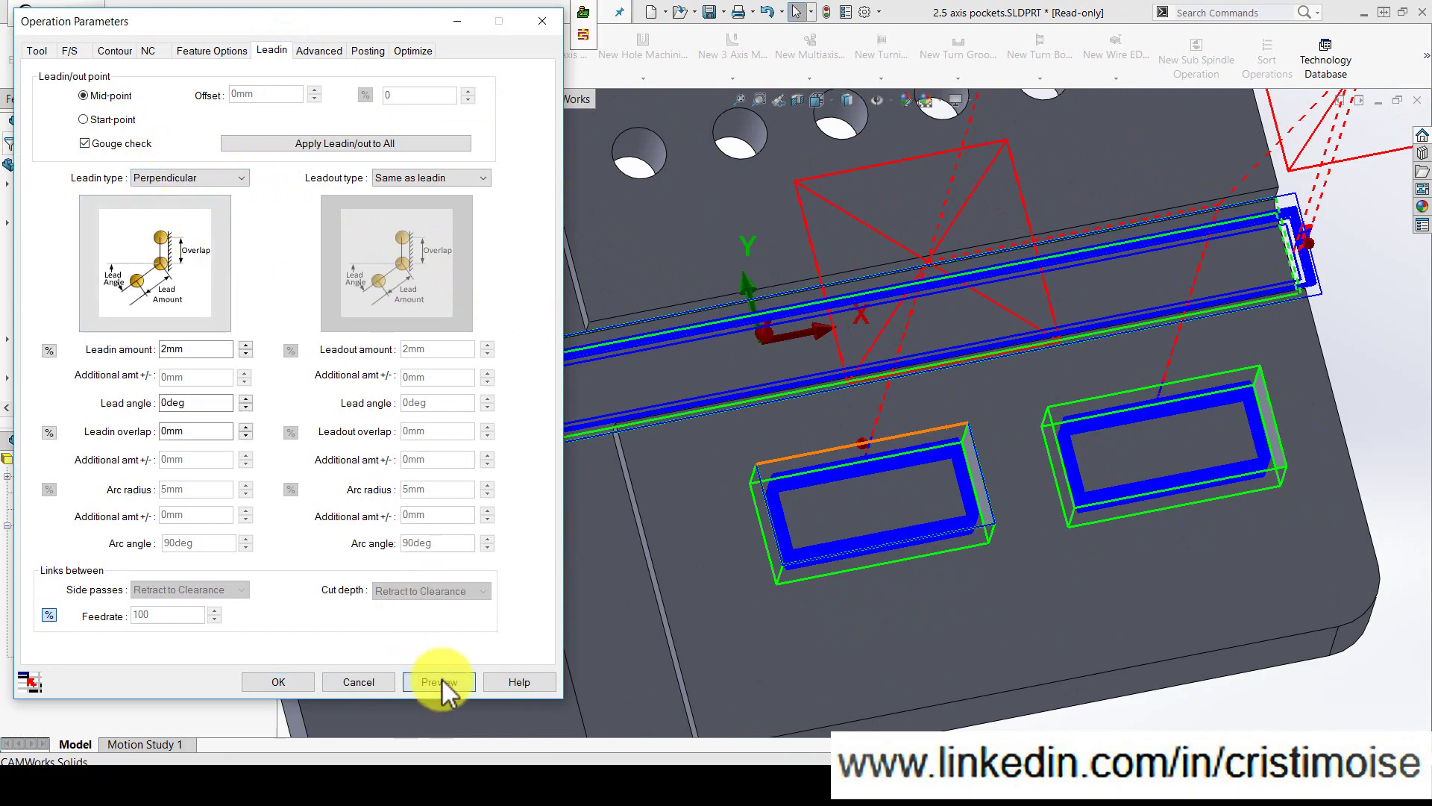
left_click(440, 681)
scroll(851, 441, "up", 5)
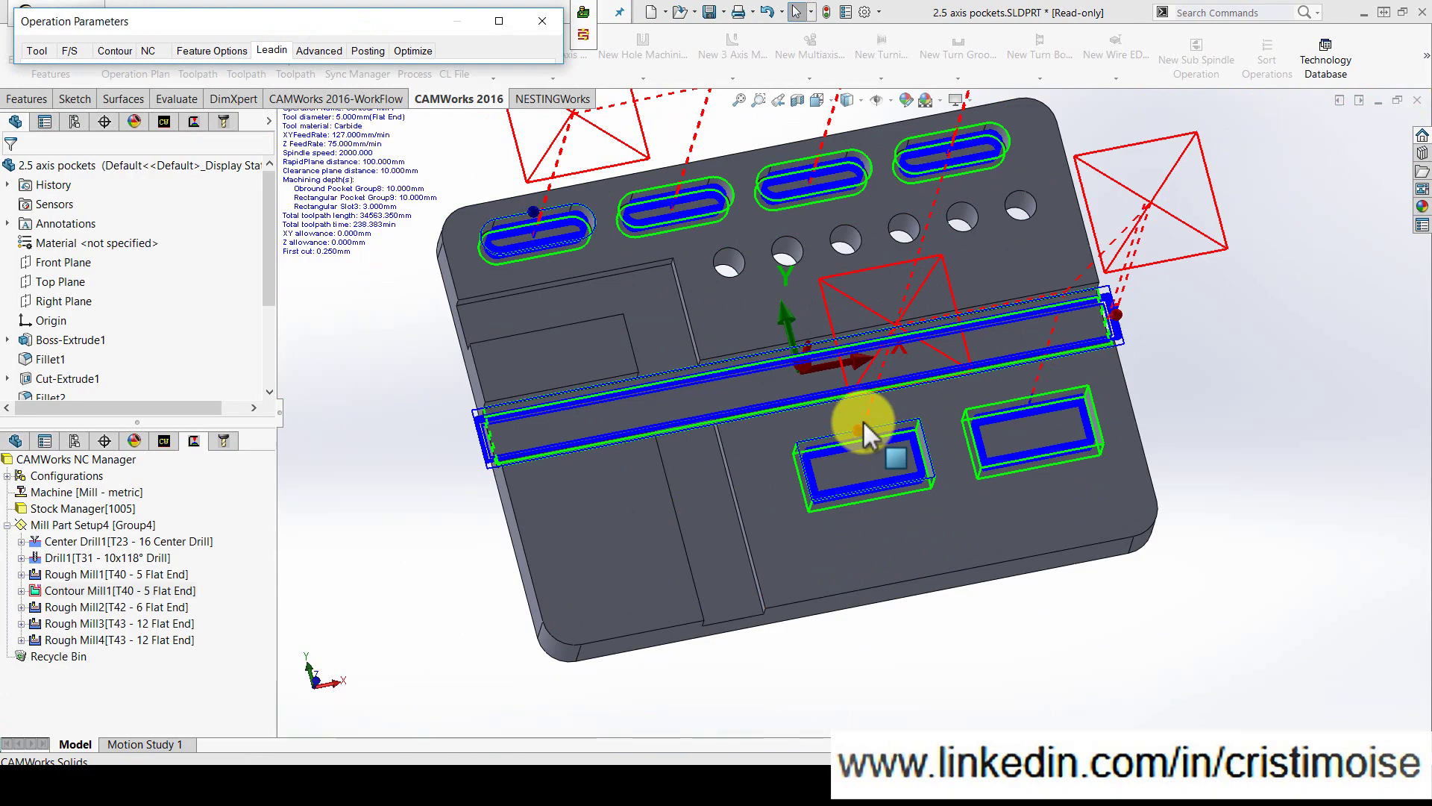
scroll(1082, 333, "down", 8)
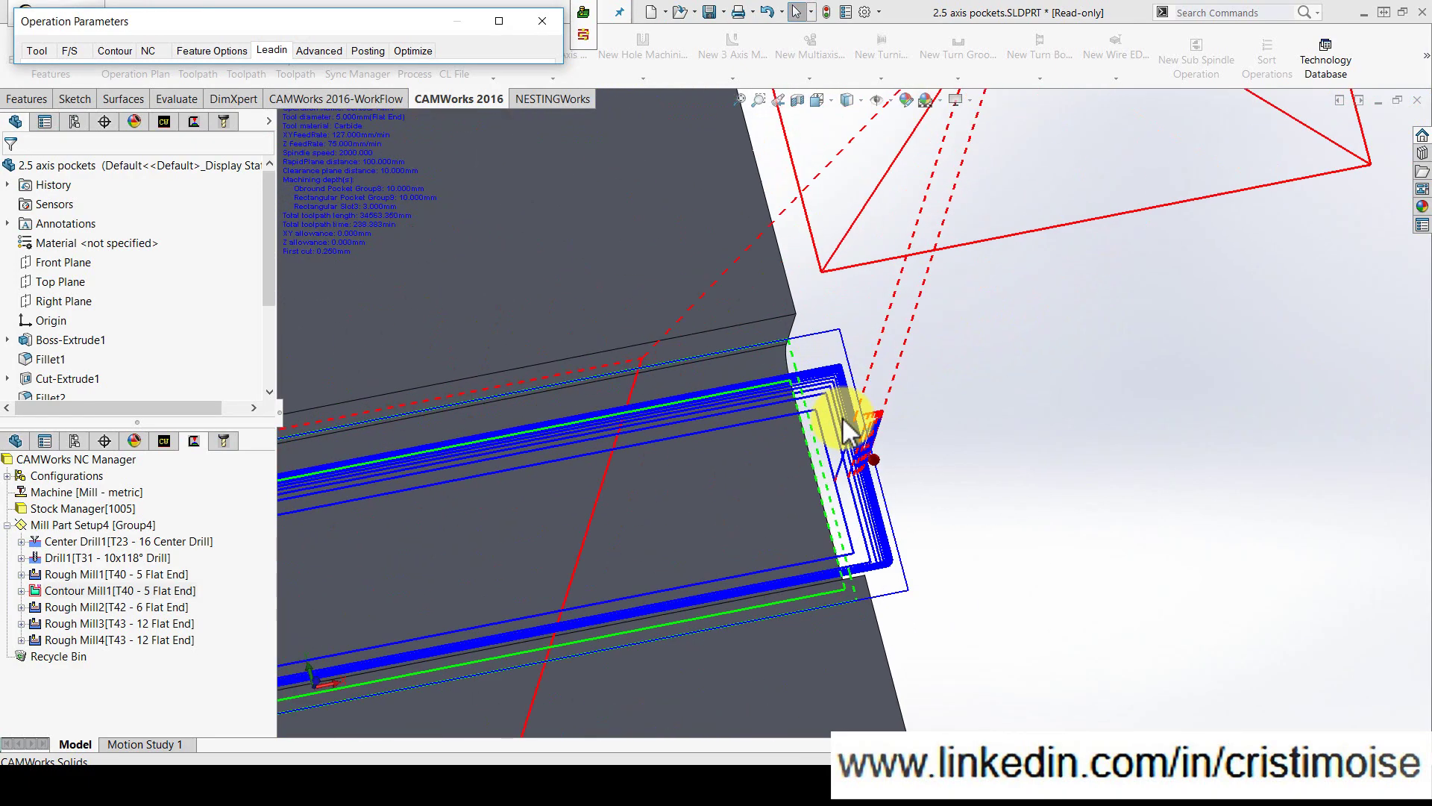
middle_click_drag(865, 533, 813, 304)
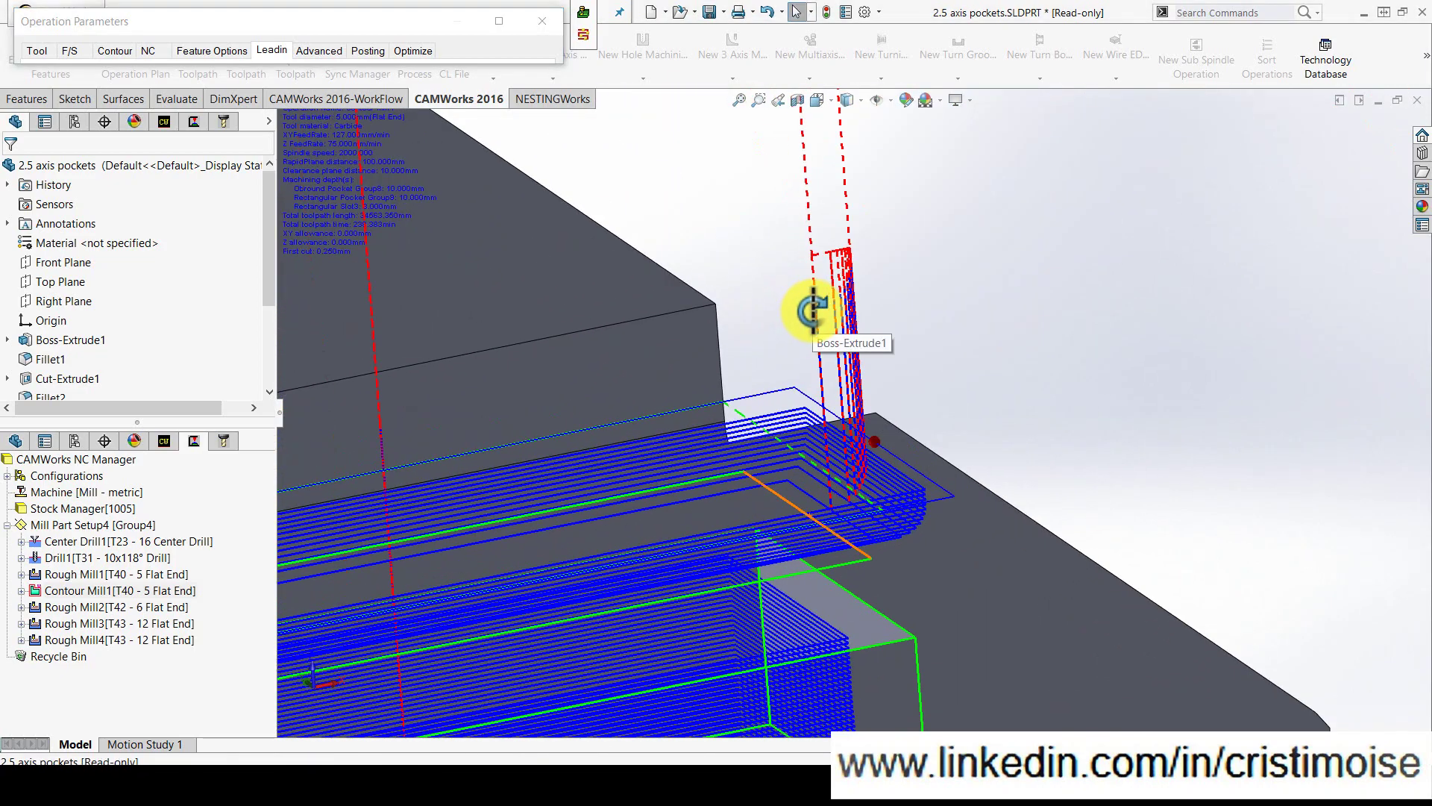
scroll(716, 378, "up", 8)
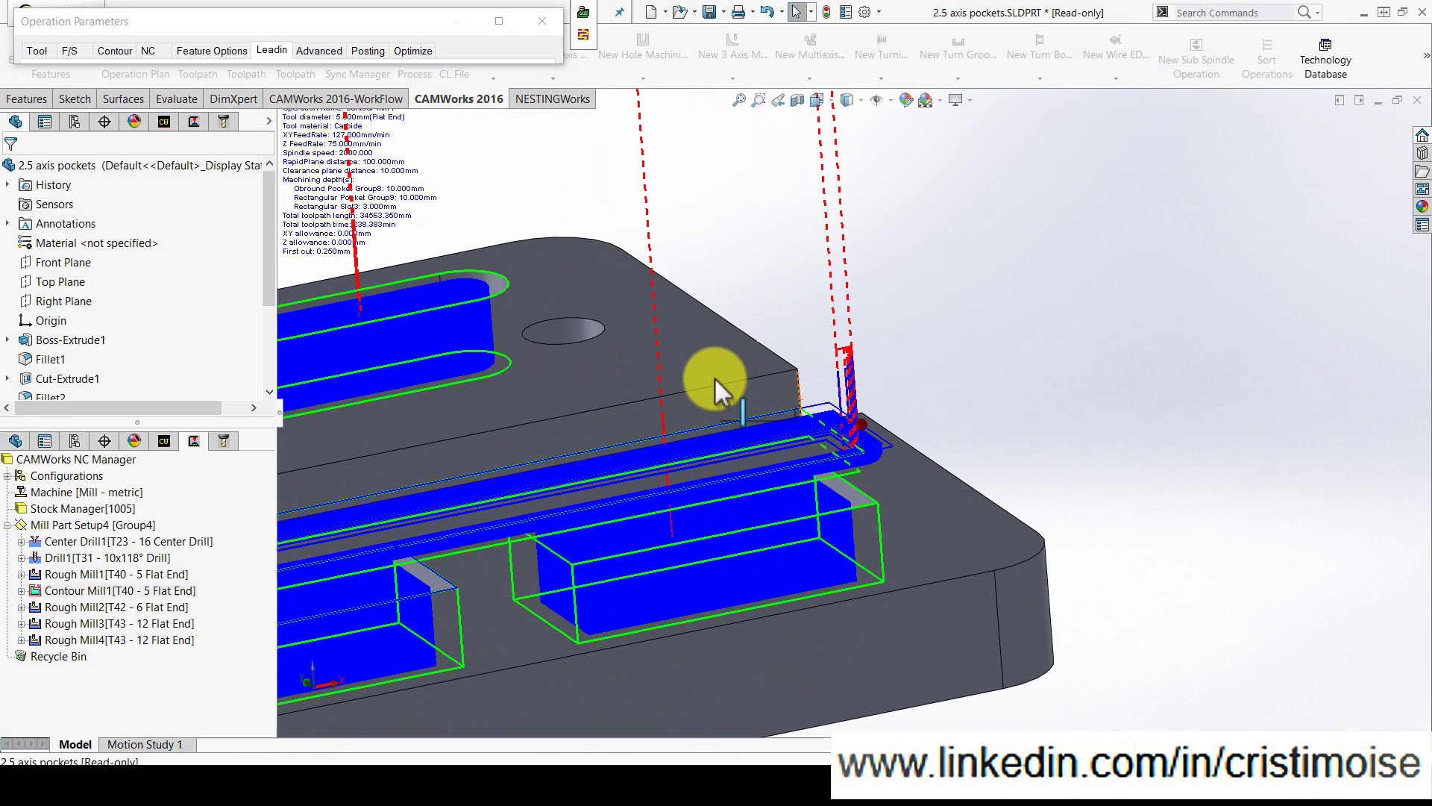
left_click(320, 52)
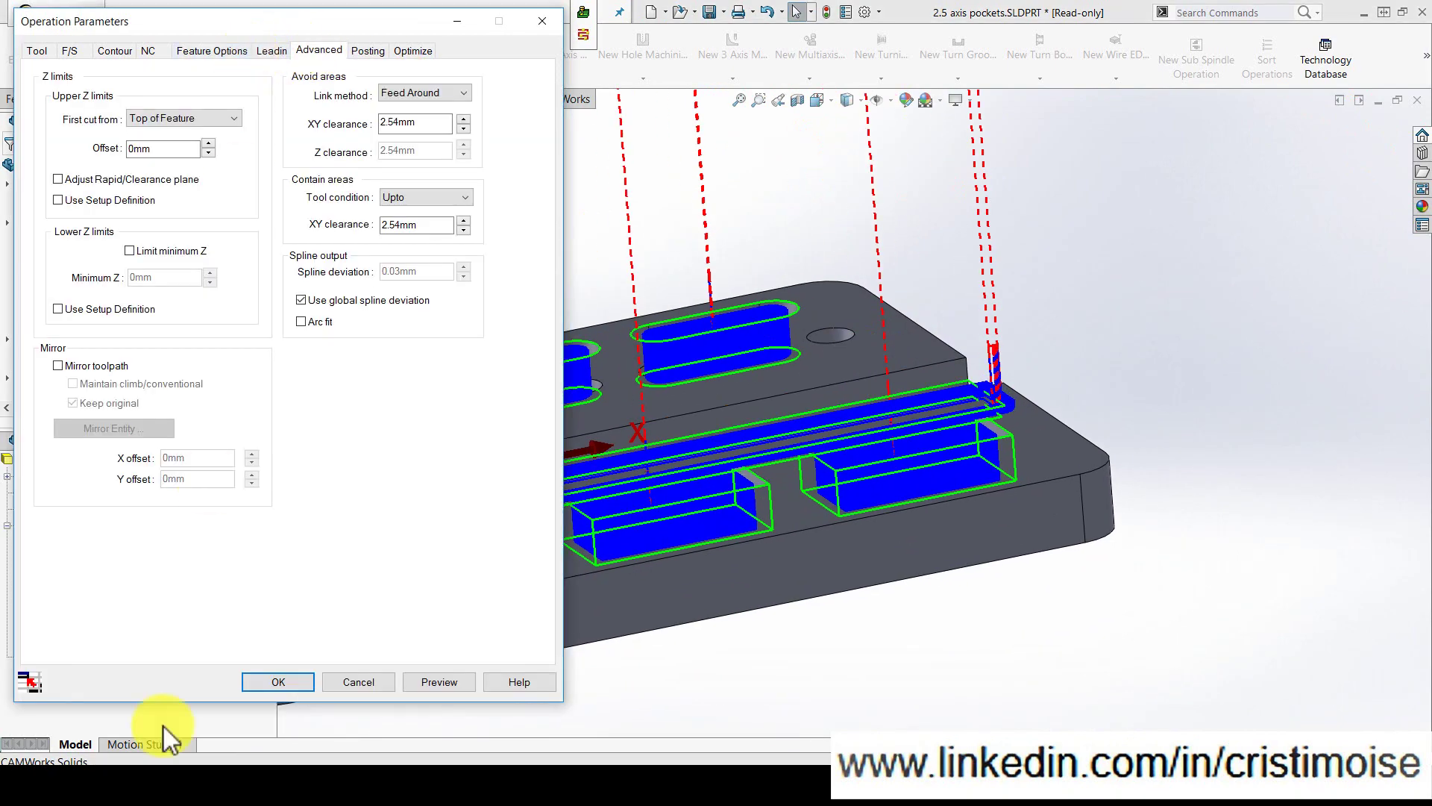
left_click(262, 690)
scroll(672, 492, "up", 5)
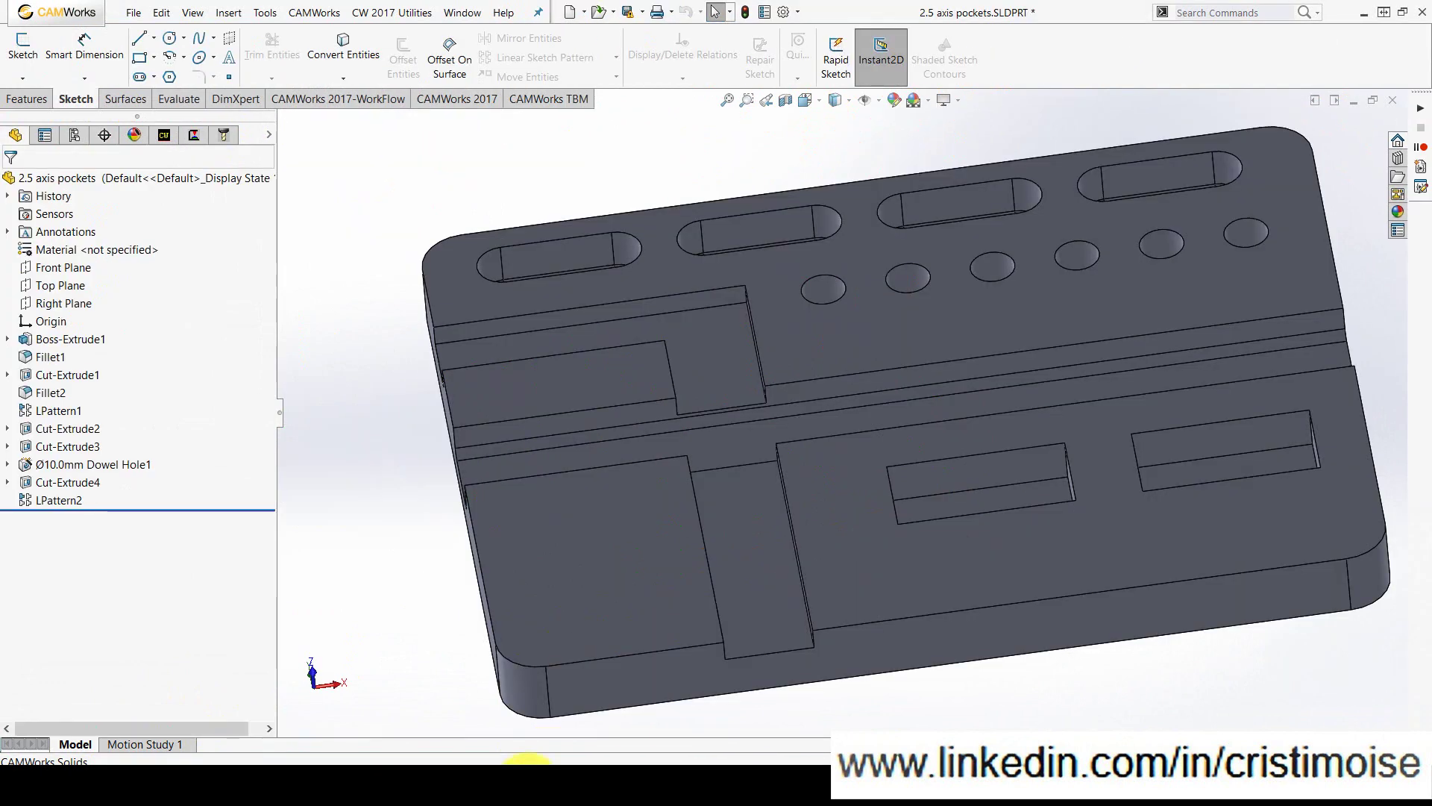
Step: Rotate and zoom to fit the part, then show the machining tree with the Mill - metric machine
mouse_move(829, 459)
middle_mouse_down("ctrl")
mouse_move(708, 429)
mouse_move(718, 416)
middle_mouse_up("ctrl")
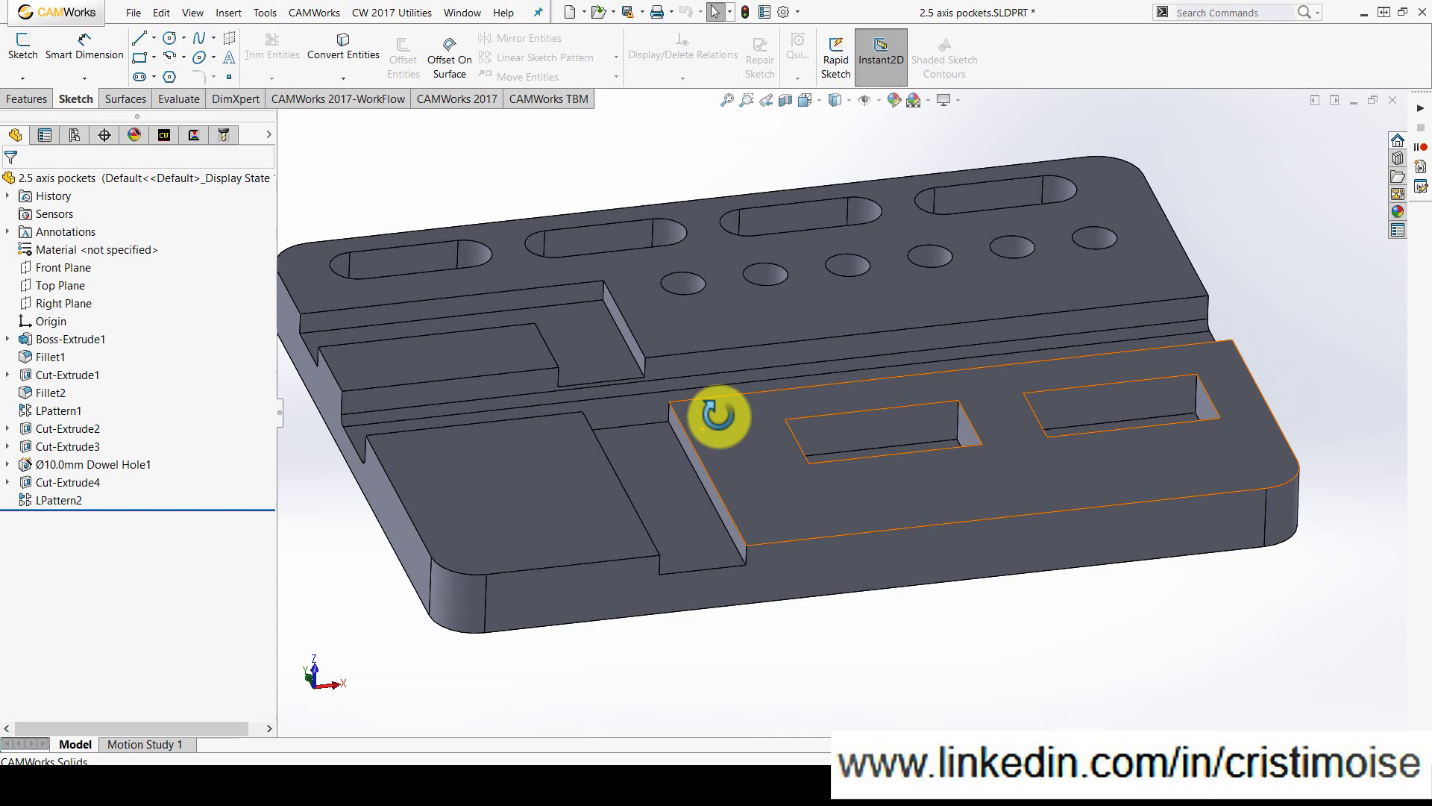
key("f")
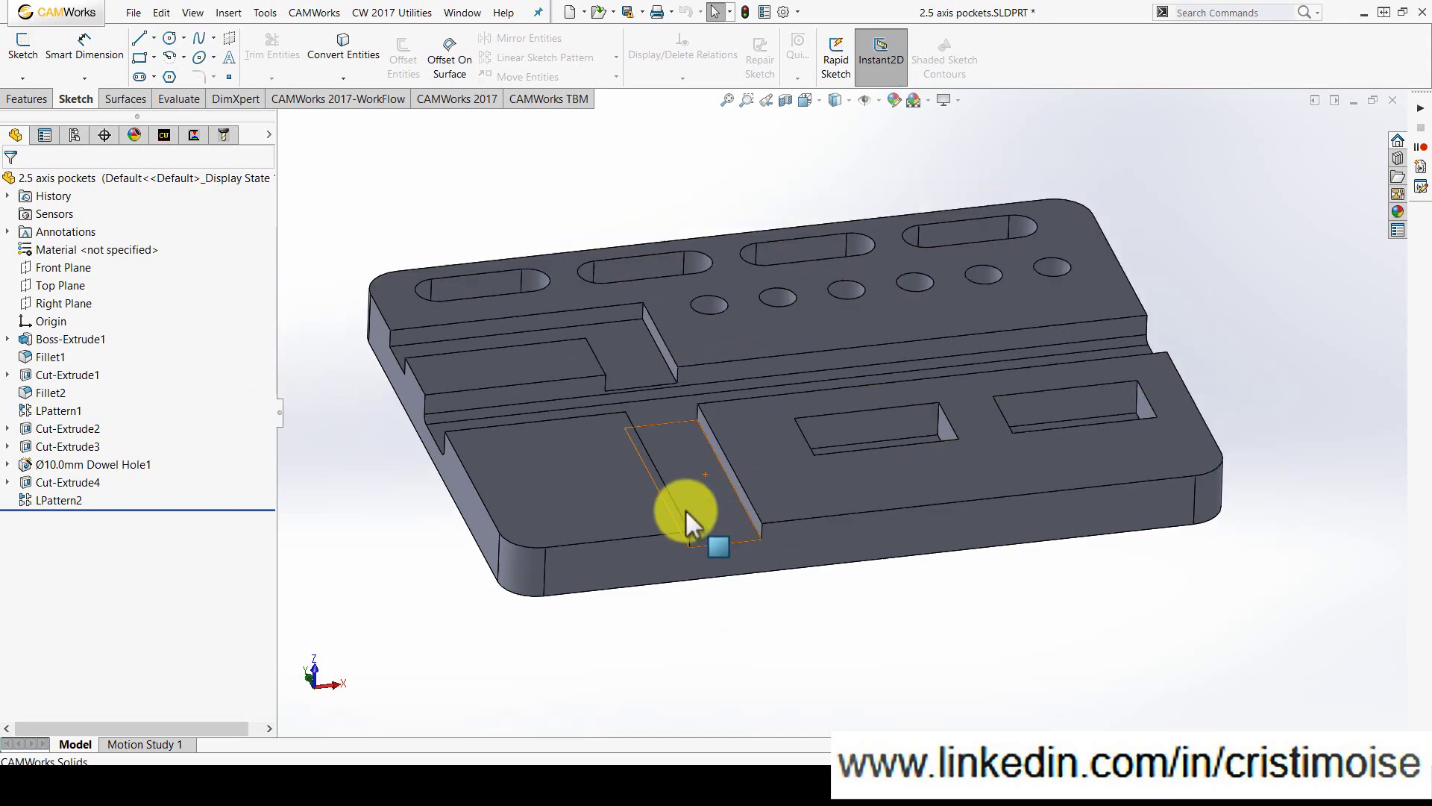
left_click(164, 135)
Step: Extract features into Mill Part Setup1 and generate ten operations: center drill, drill, four rough/contour pairs
left_click(335, 100)
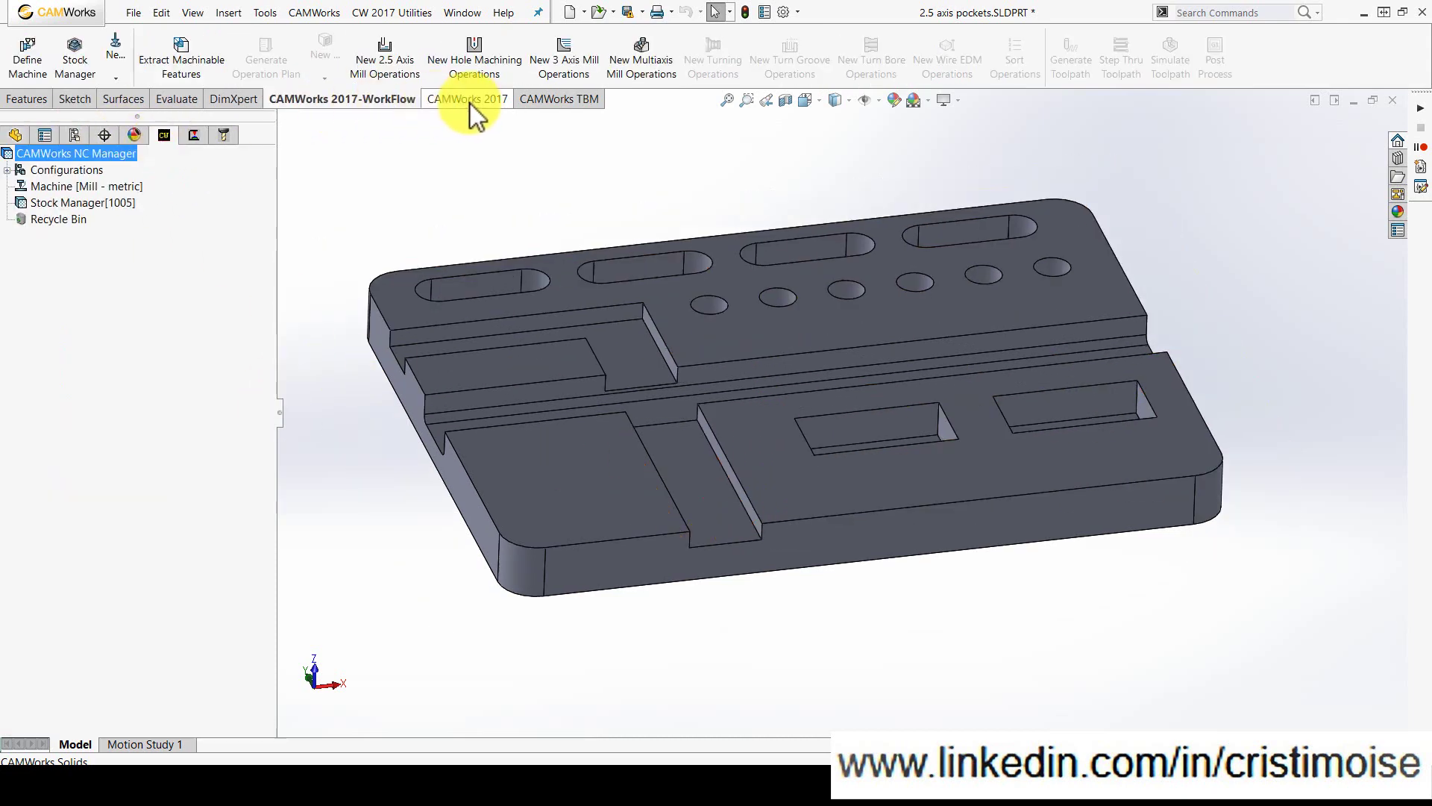
left_click(474, 102)
left_click(53, 73)
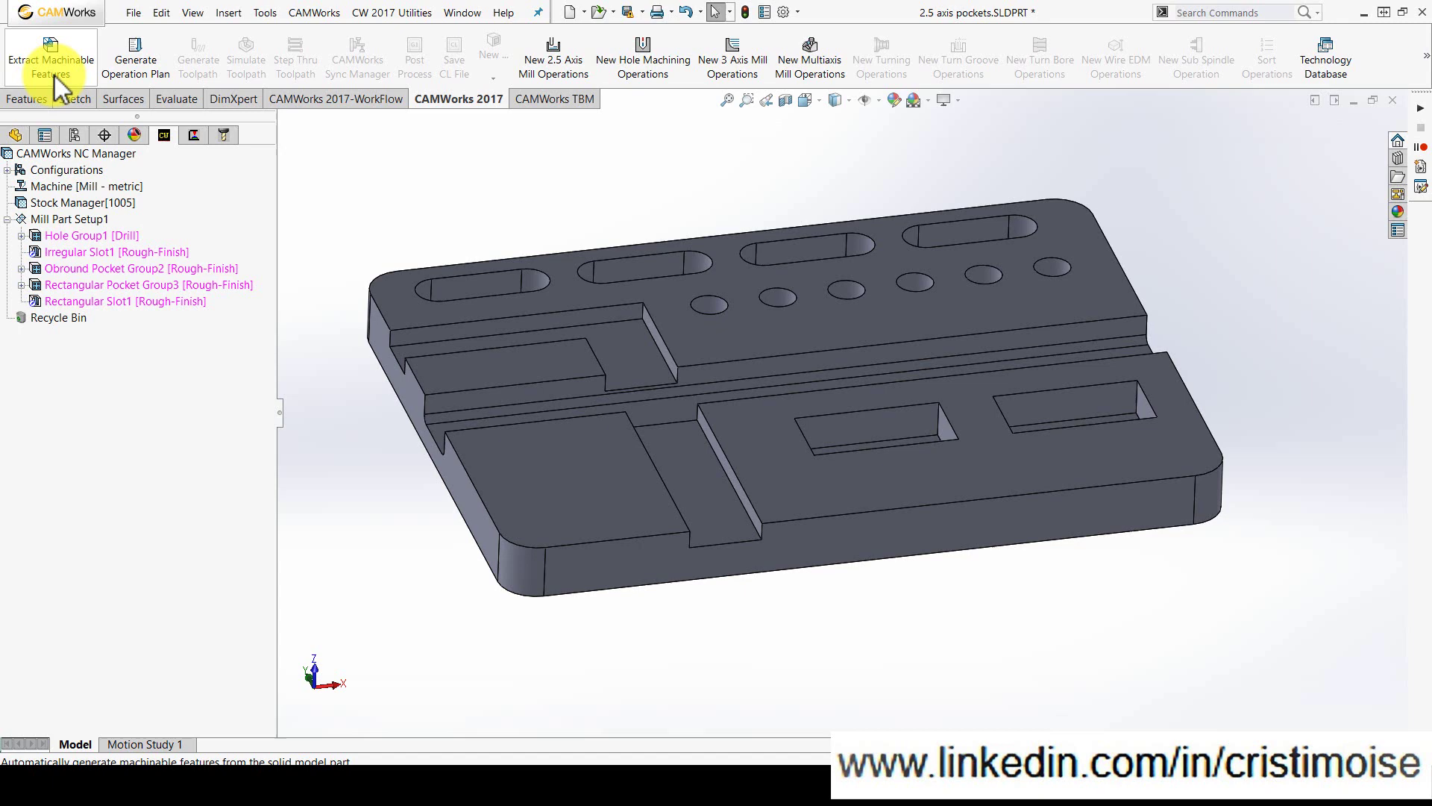
left_click(118, 52)
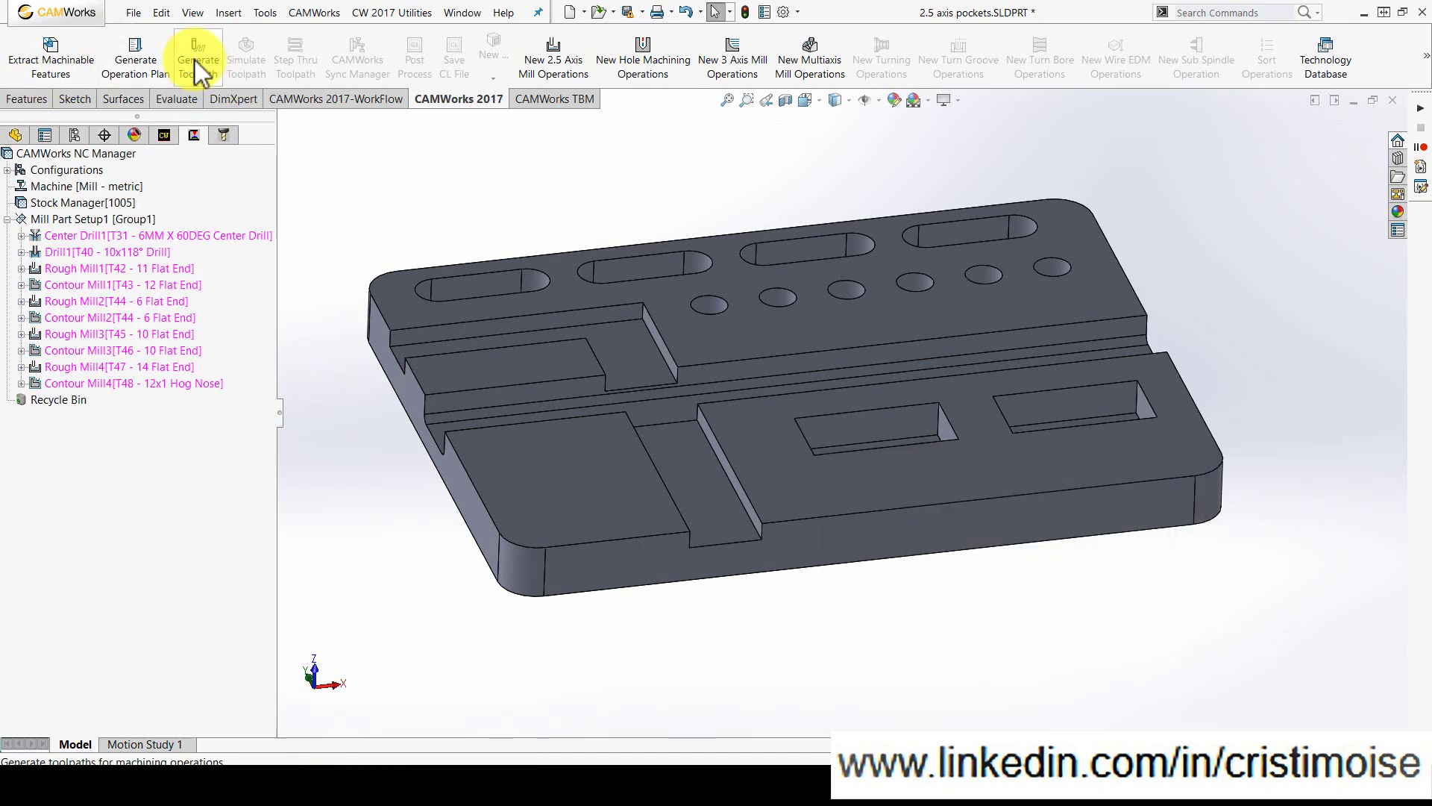
Step: Link Contour Mill2, 3 and 4 to Contour Mill1 so all share the T43 12 Flat End
right_click(165, 284)
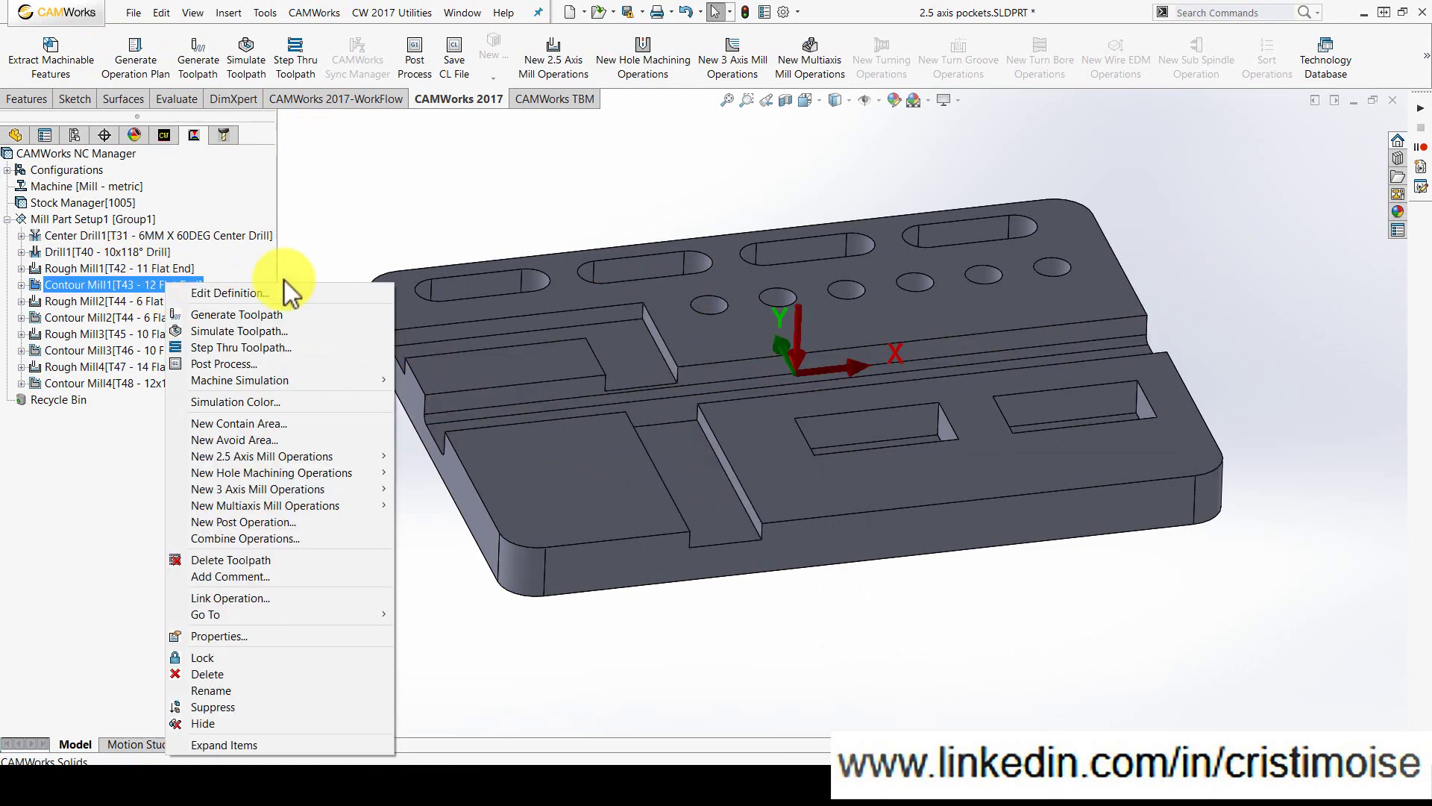
left_click(227, 598)
left_click(603, 330)
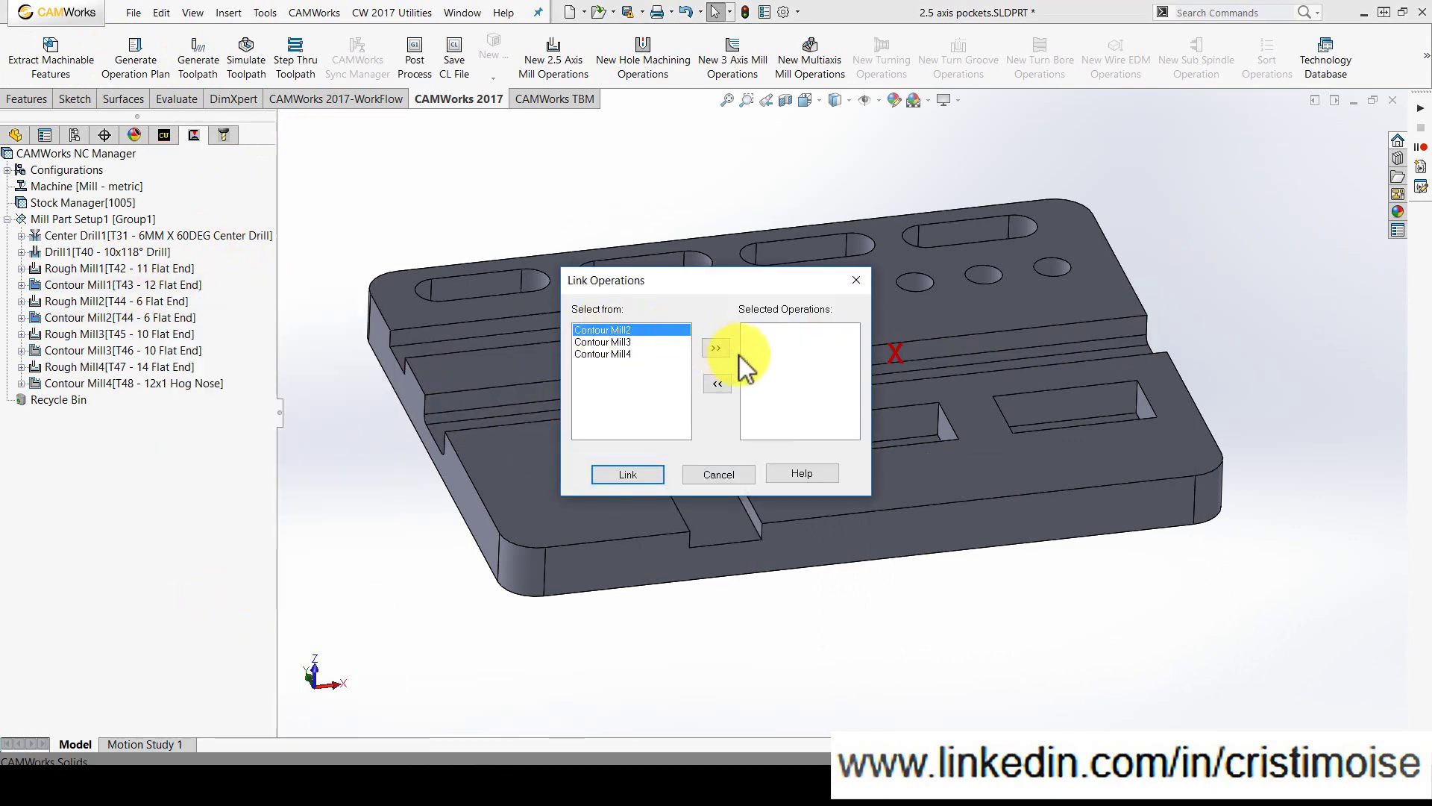
left_click(716, 347)
left_click(602, 331)
left_click(716, 348)
left_click(608, 330)
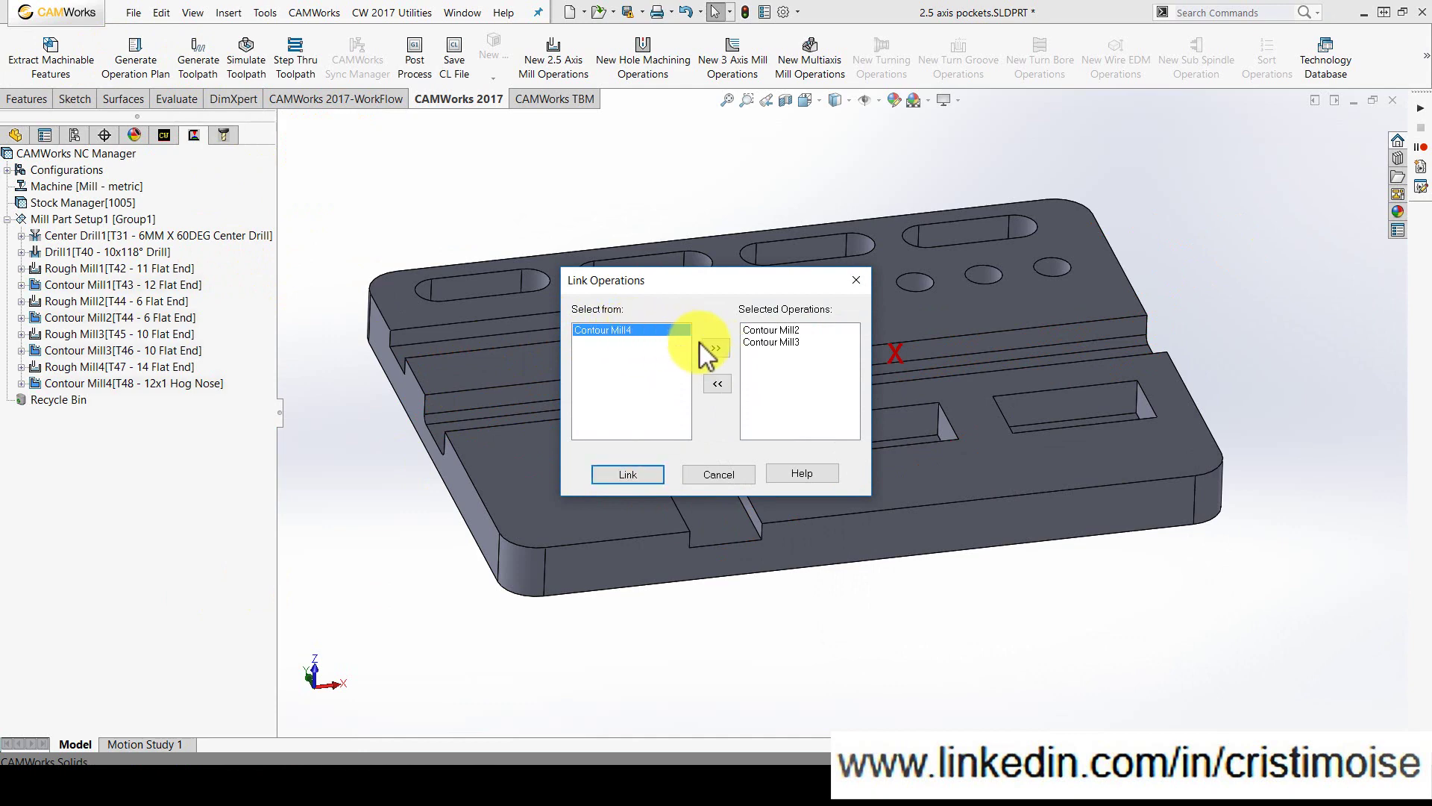
left_click(716, 348)
left_click(628, 475)
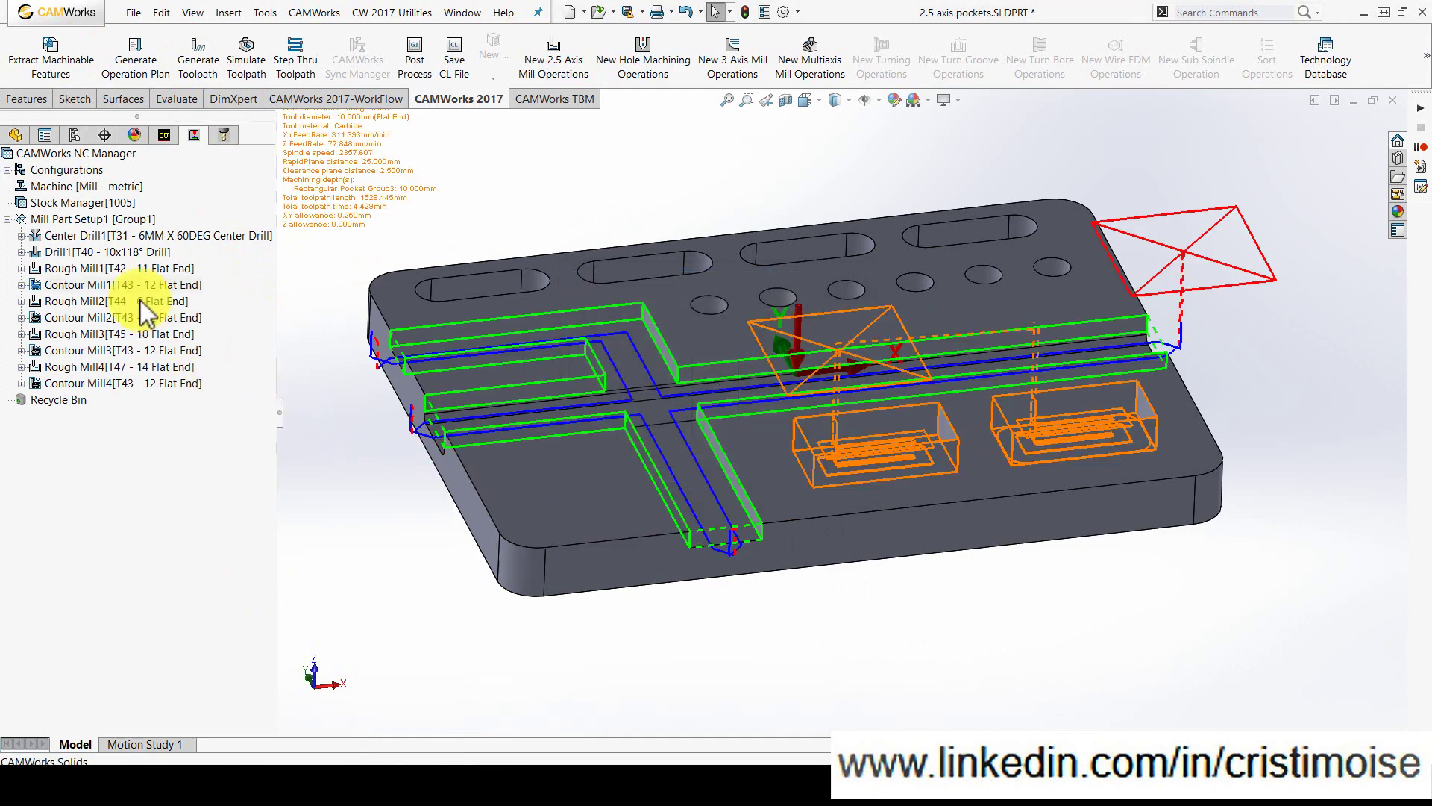
left_click(98, 154)
Step: Combine the contour mill operations into one Contour Mill1 (T43 12 Flat End) and show its toolpath
right_click(100, 161)
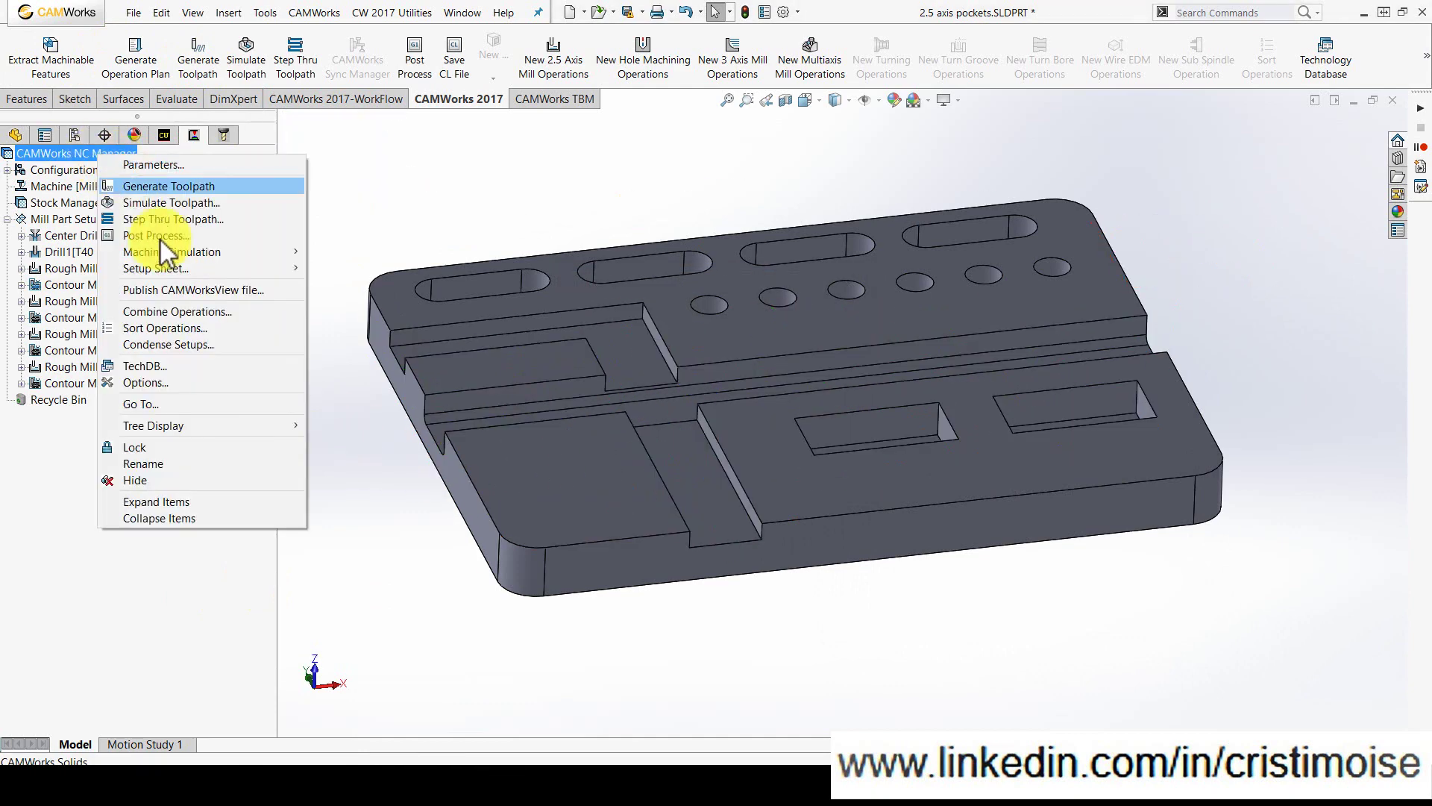
left_click(166, 310)
left_click(608, 302)
left_click(611, 546)
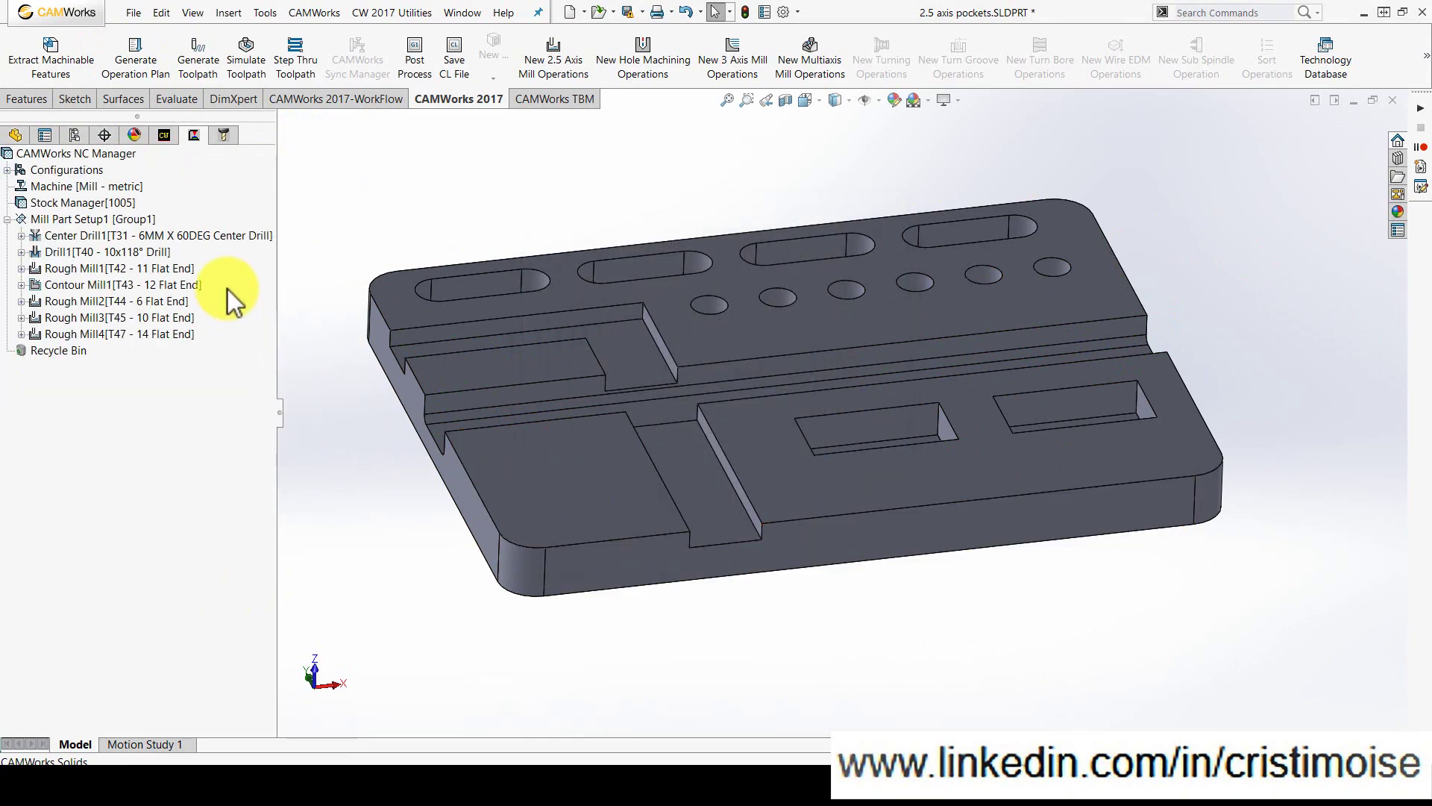
left_click(154, 285)
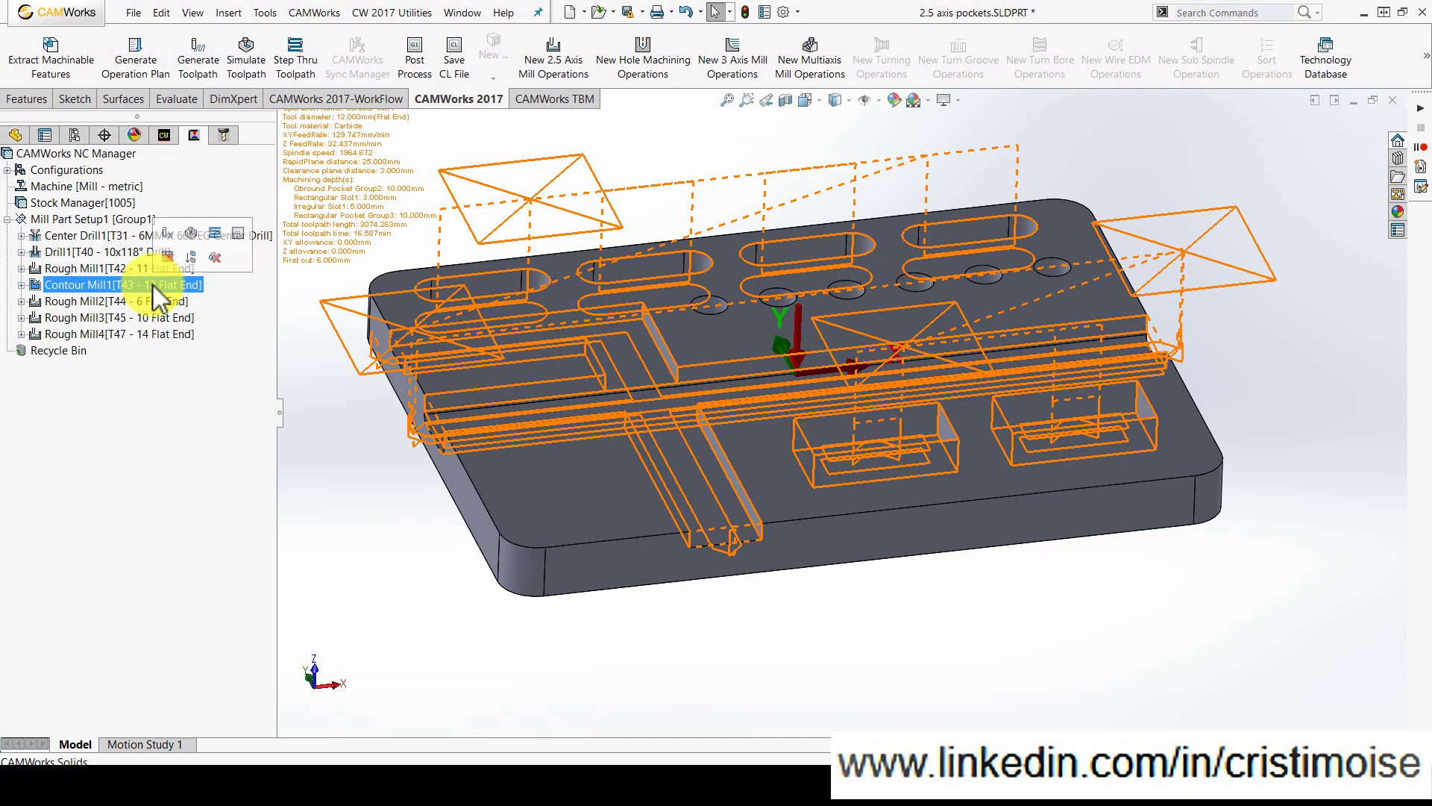
Step: Open Contour Mill1's Leadin settings (arc, amount 52, gouge check) for its features and move the dialog aside
right_click(152, 284)
left_click(190, 291)
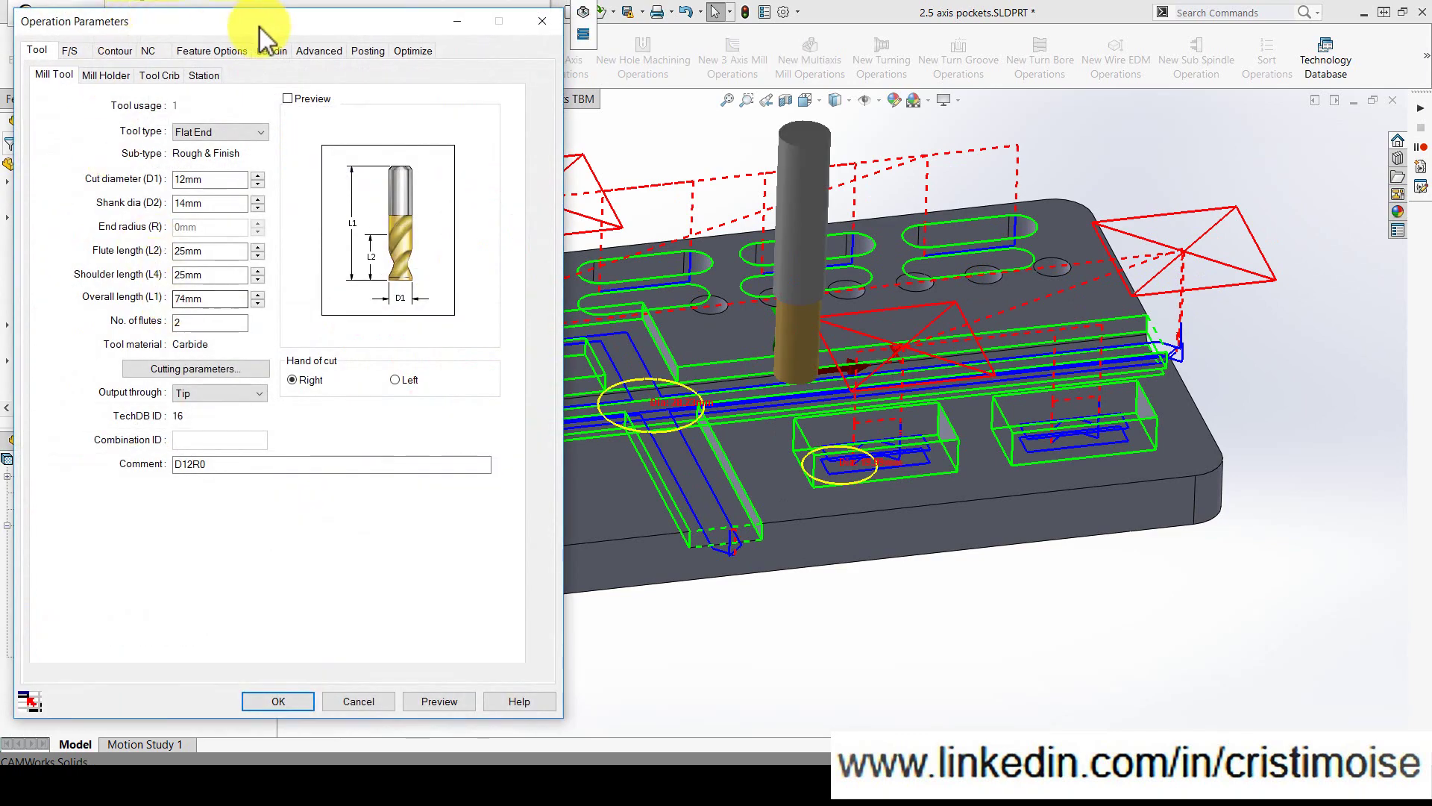
left_click(271, 53)
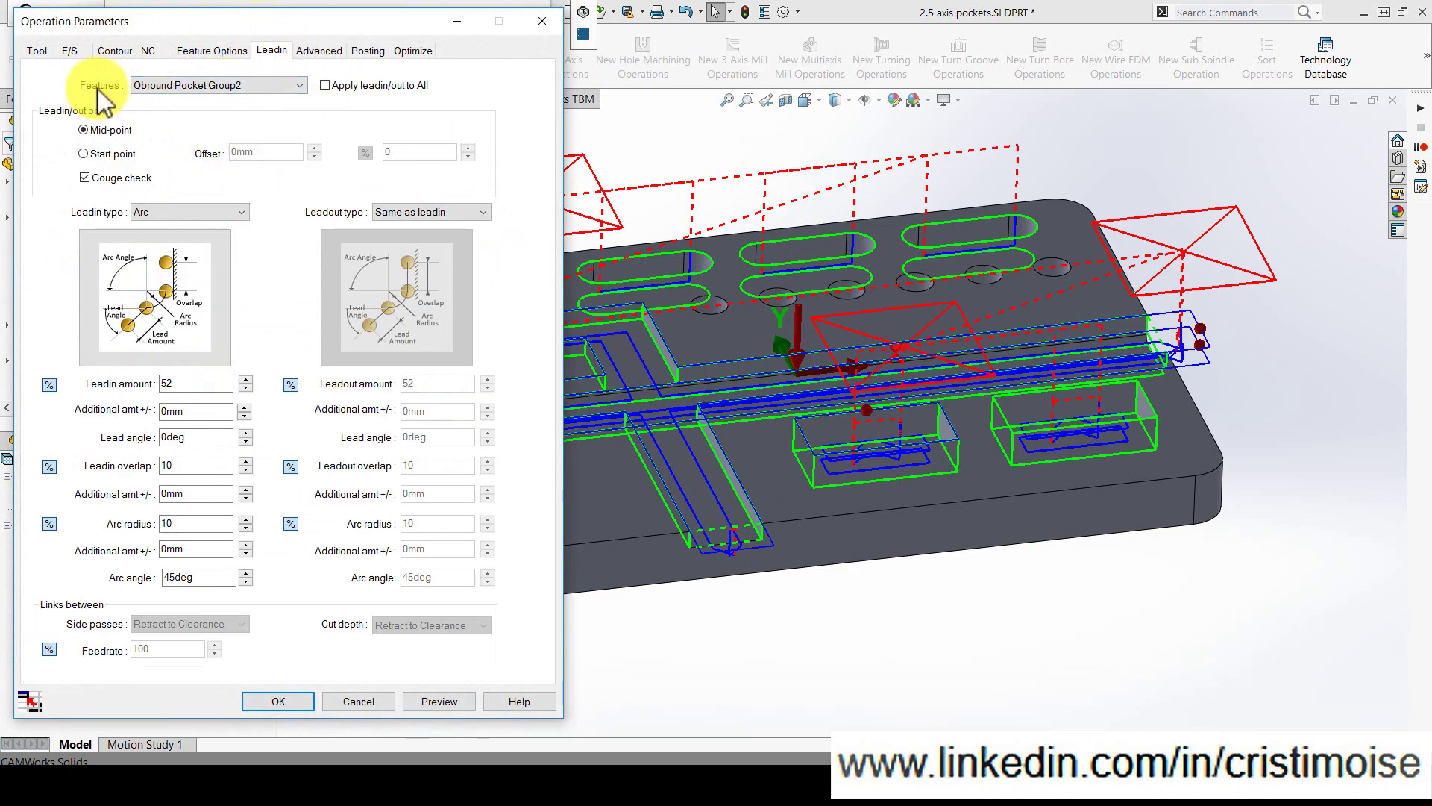
left_click(252, 88)
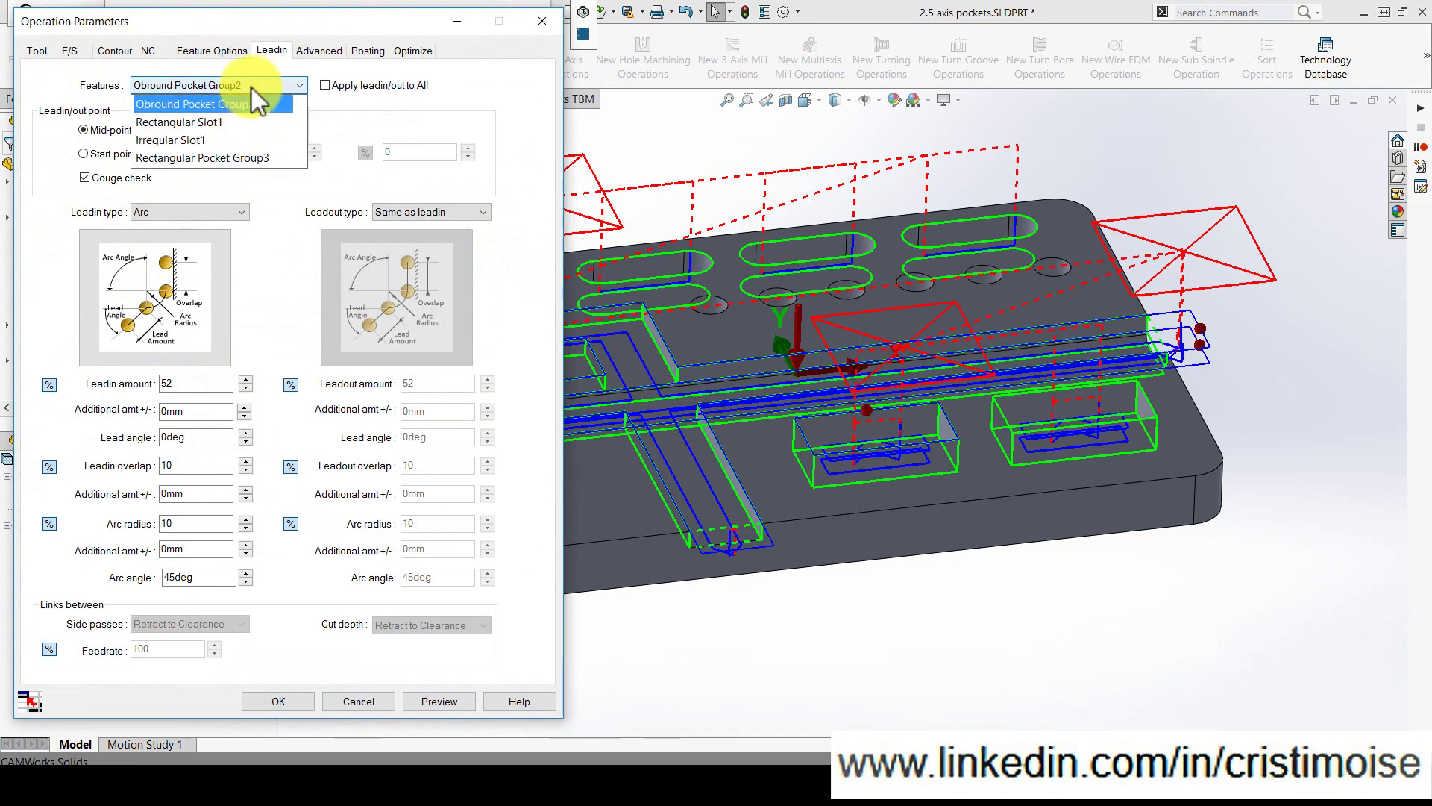
left_click_drag(192, 26, 537, 78)
Step: Set Obround Pocket Group2's lead-in type to Perpendicular and preview the toolpath
left_click(478, 143)
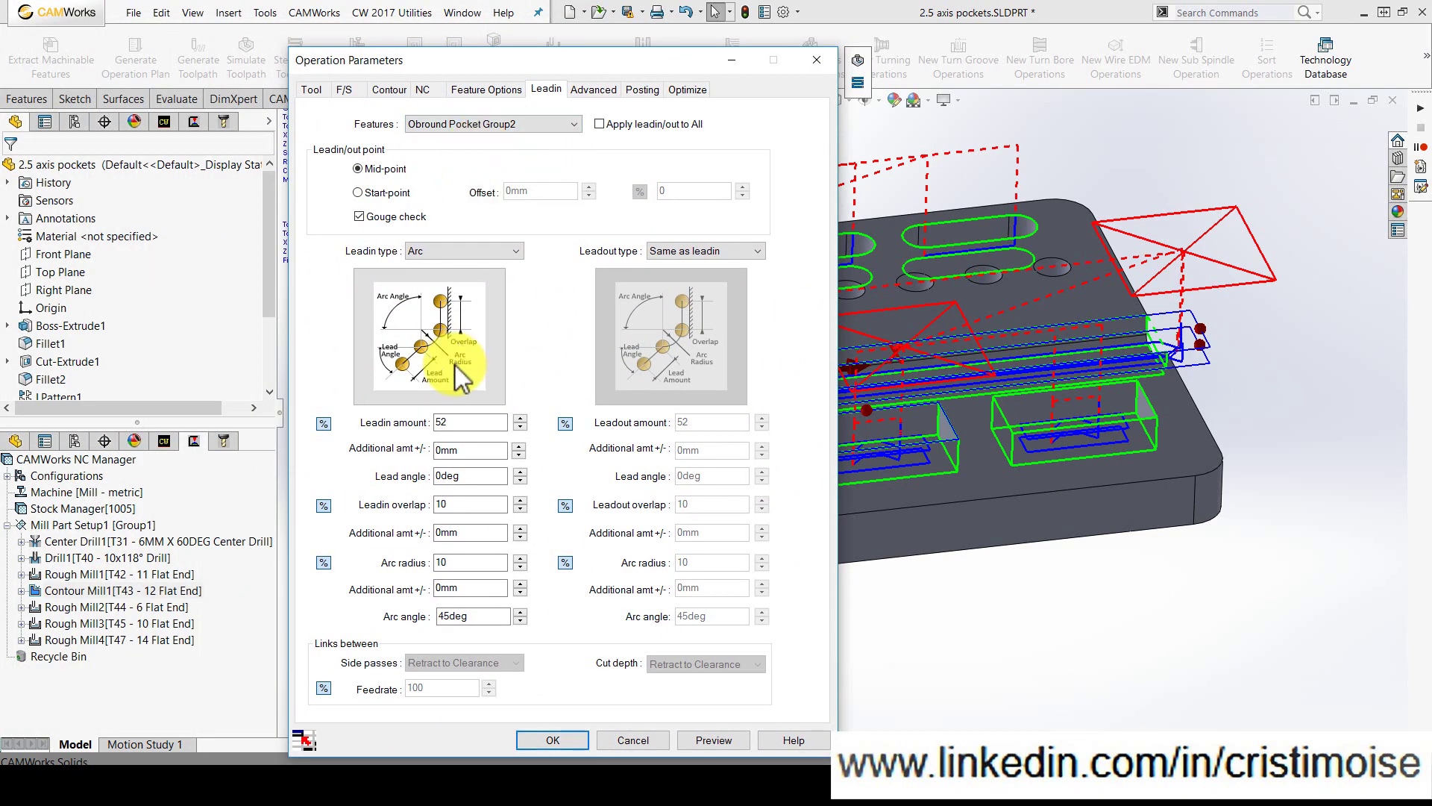
left_click(436, 252)
left_click(442, 288)
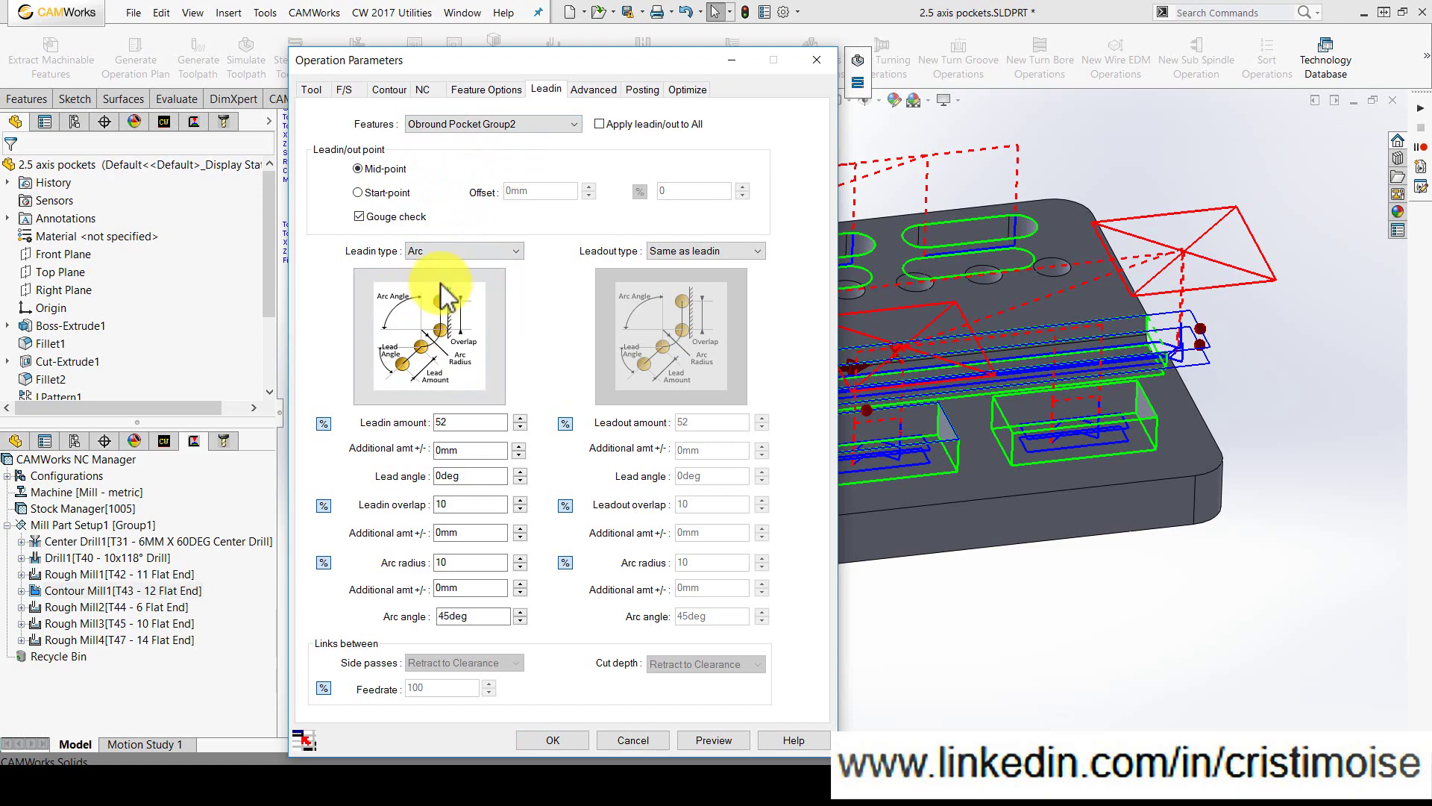
left_click(714, 741)
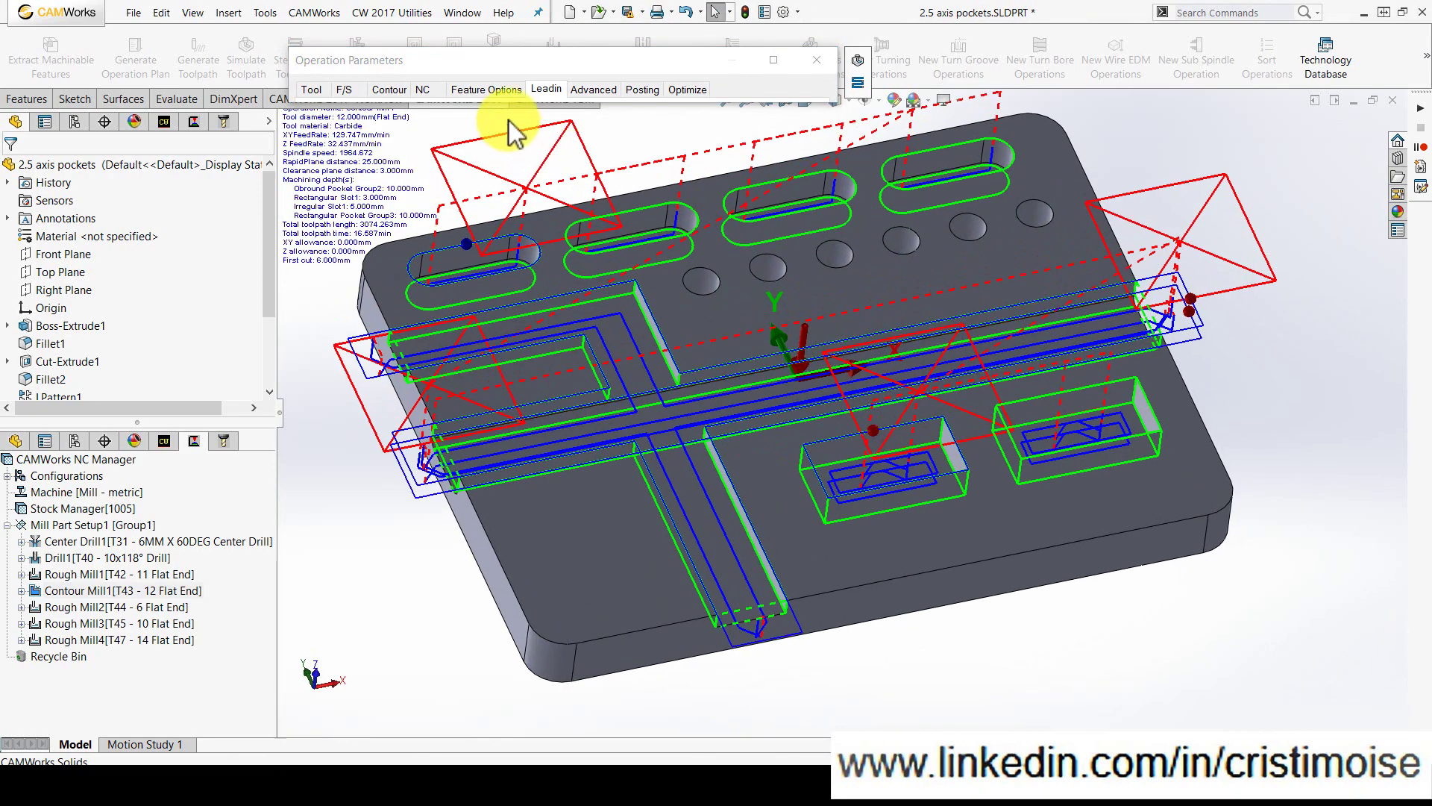
Step: Set Rectangular Slot1's lead-in type to None and preview the resulting toolpath
left_click(549, 90)
left_click(518, 125)
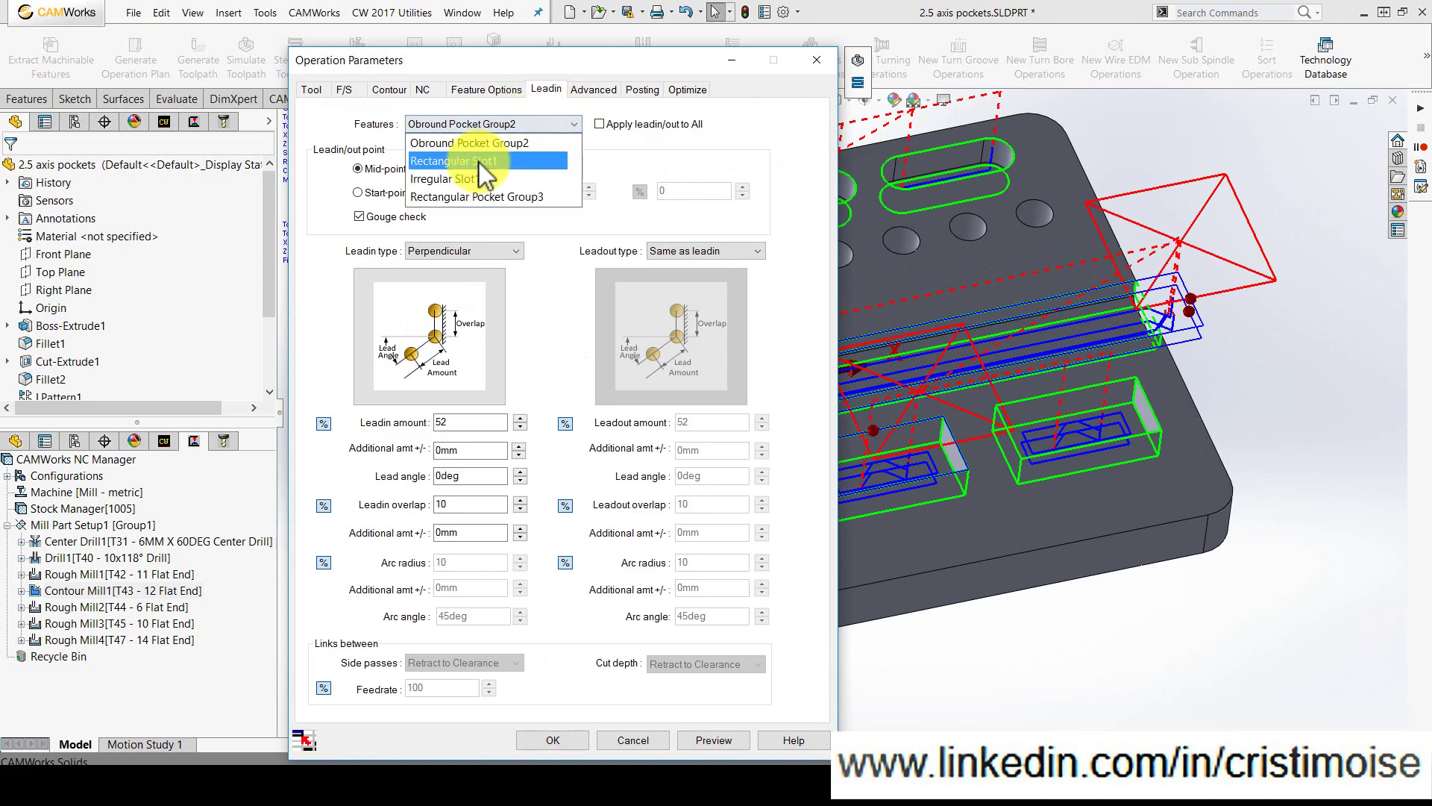
left_click(481, 152)
left_click(421, 251)
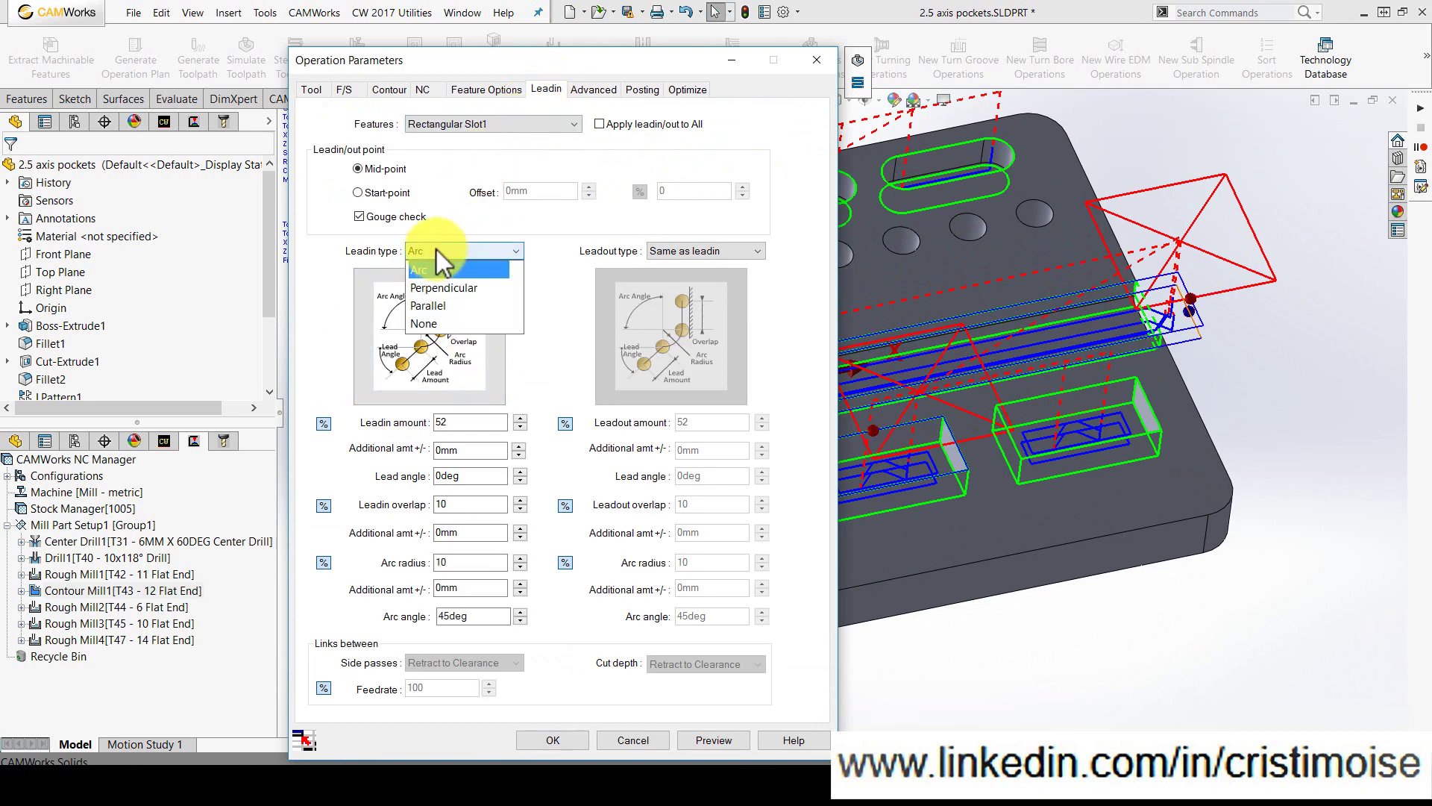
left_click(451, 323)
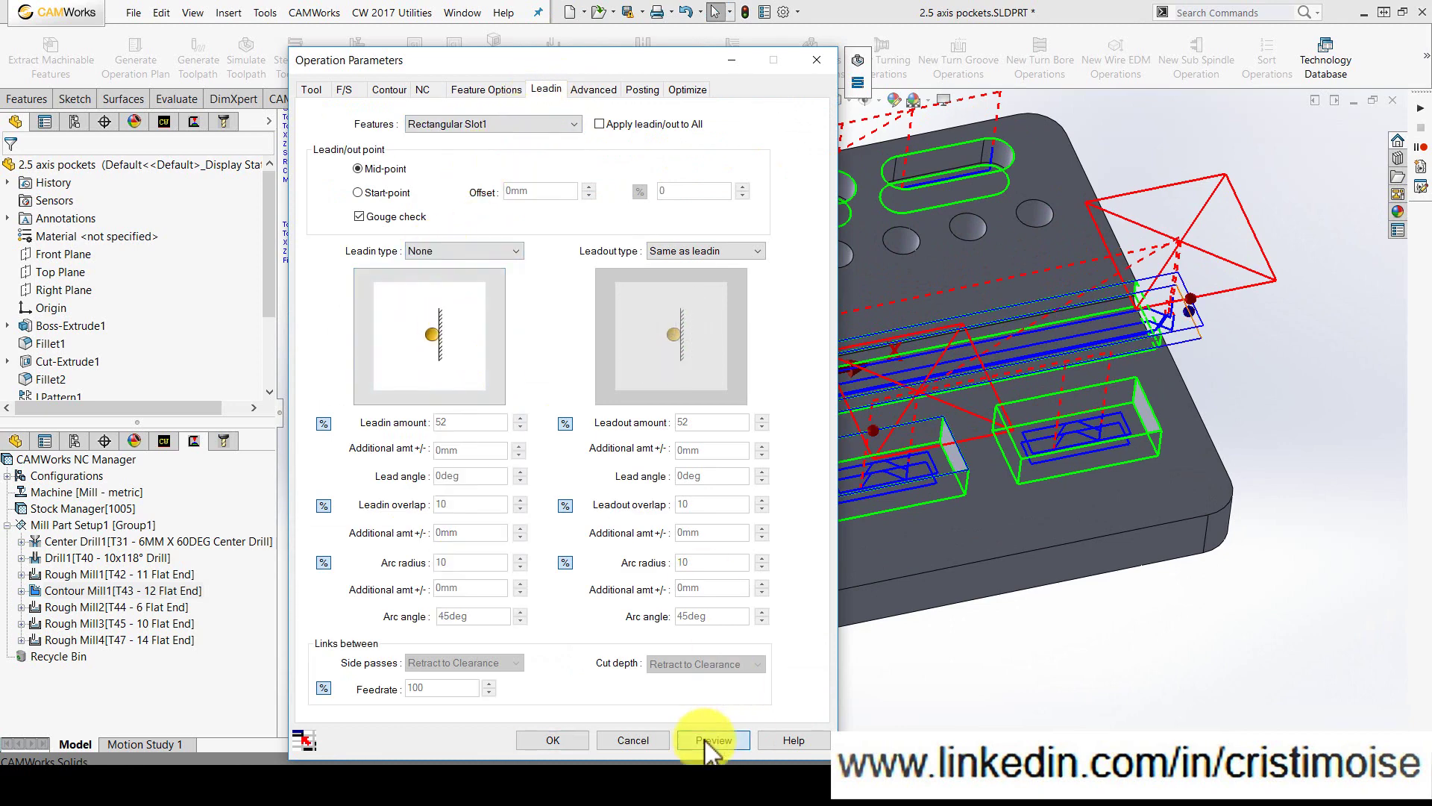
left_click(714, 740)
scroll(1153, 274, "down", 5)
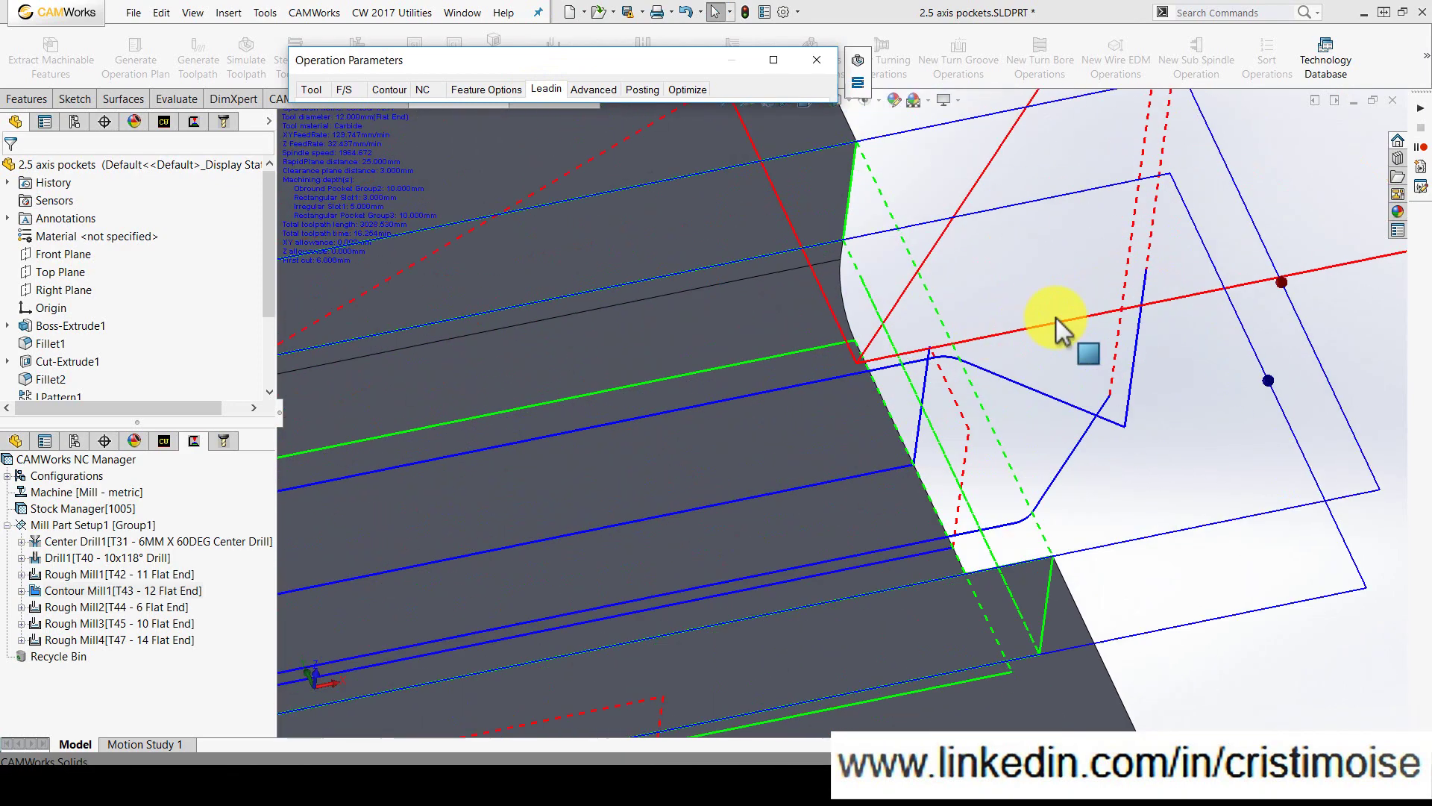
scroll(936, 461, "up", 4)
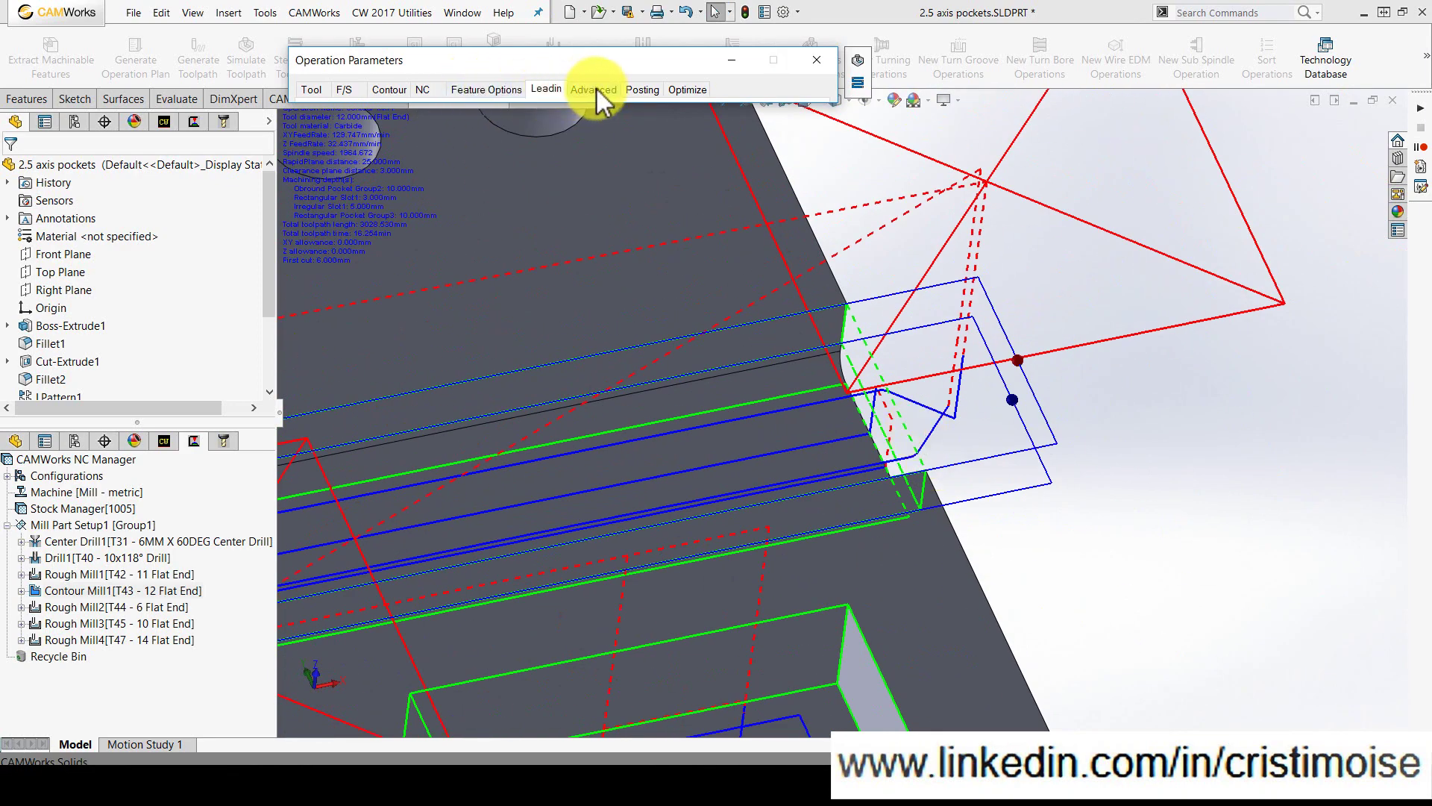
left_click(546, 90)
left_click(485, 125)
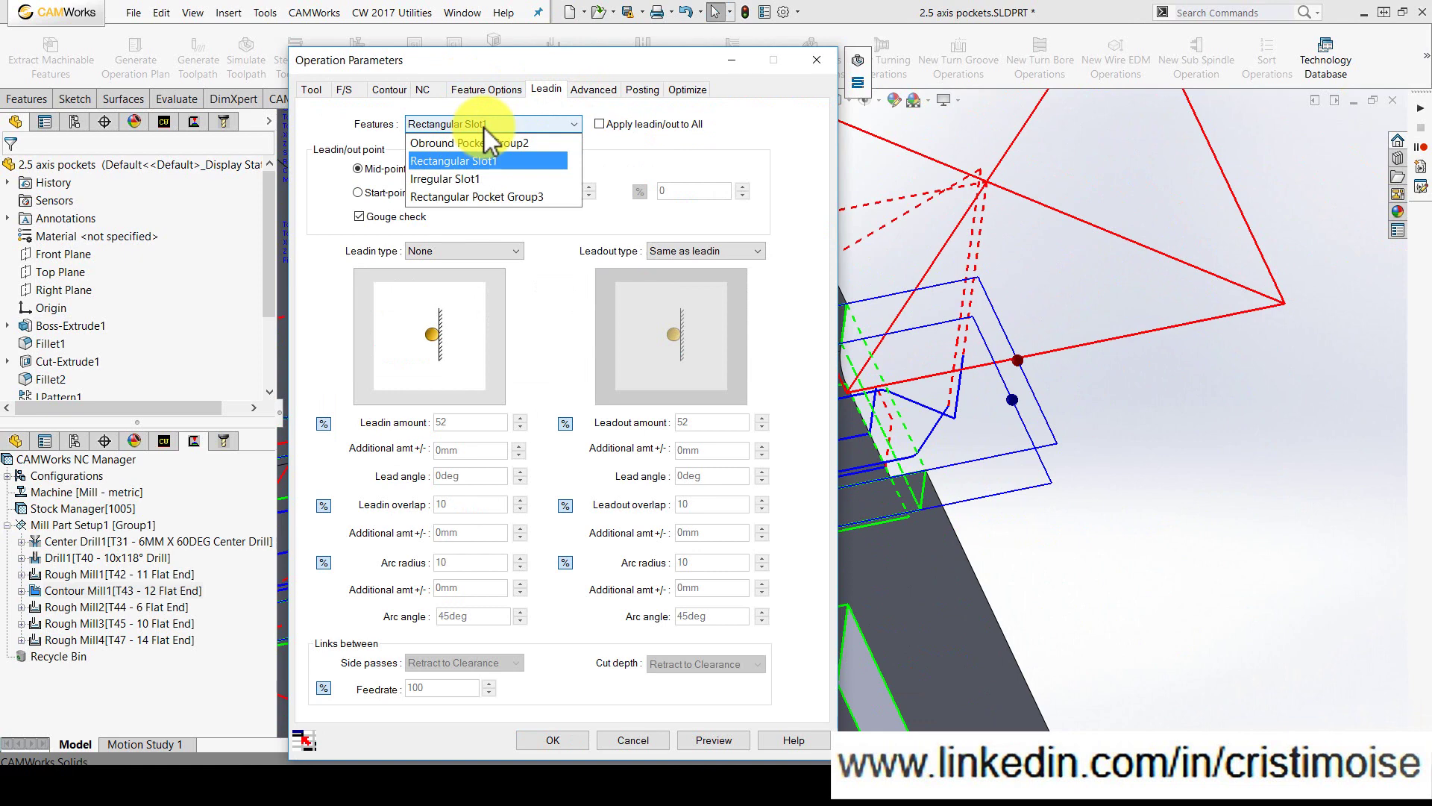